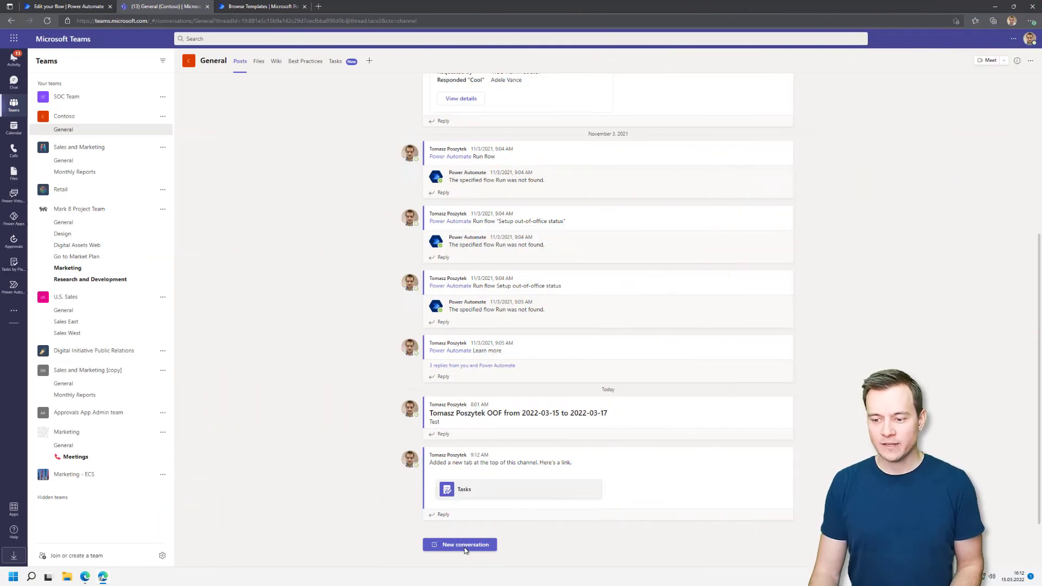
{"action": "left_click", "coordinate": [464, 547]}
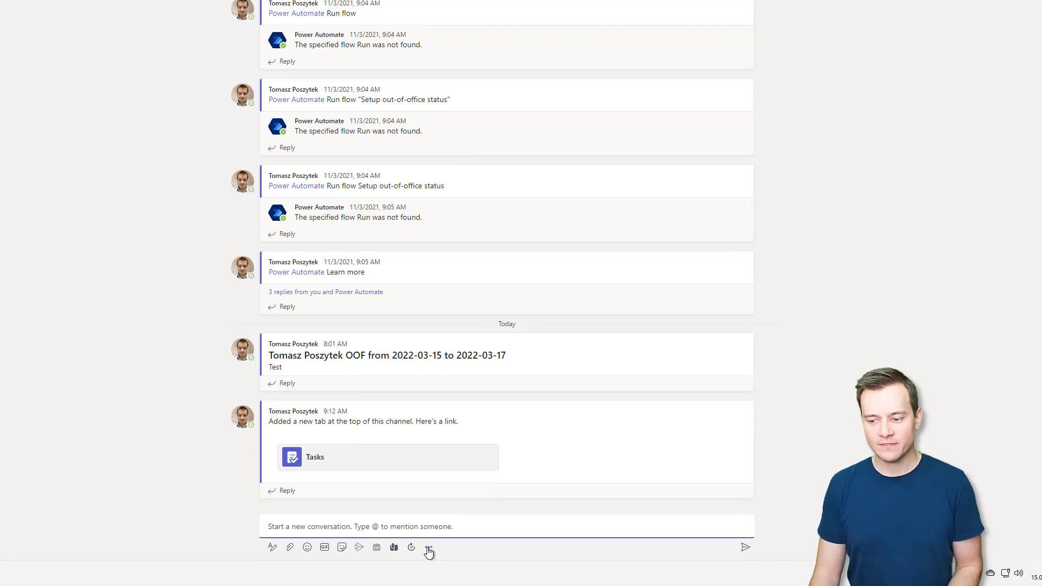
{"action": "left_click", "coordinate": [429, 549]}
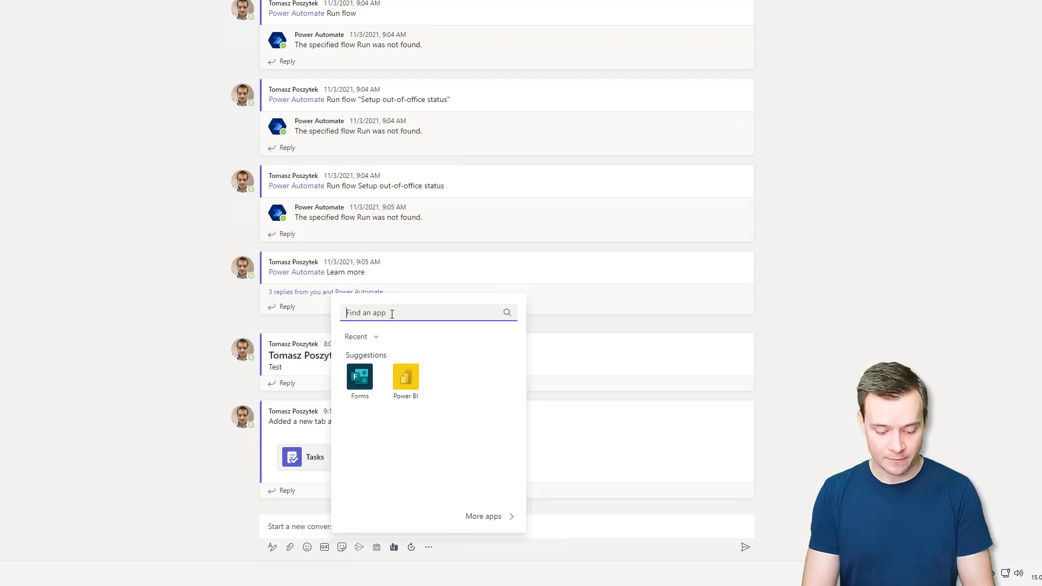
{"action": "type", "text": "workflow"}
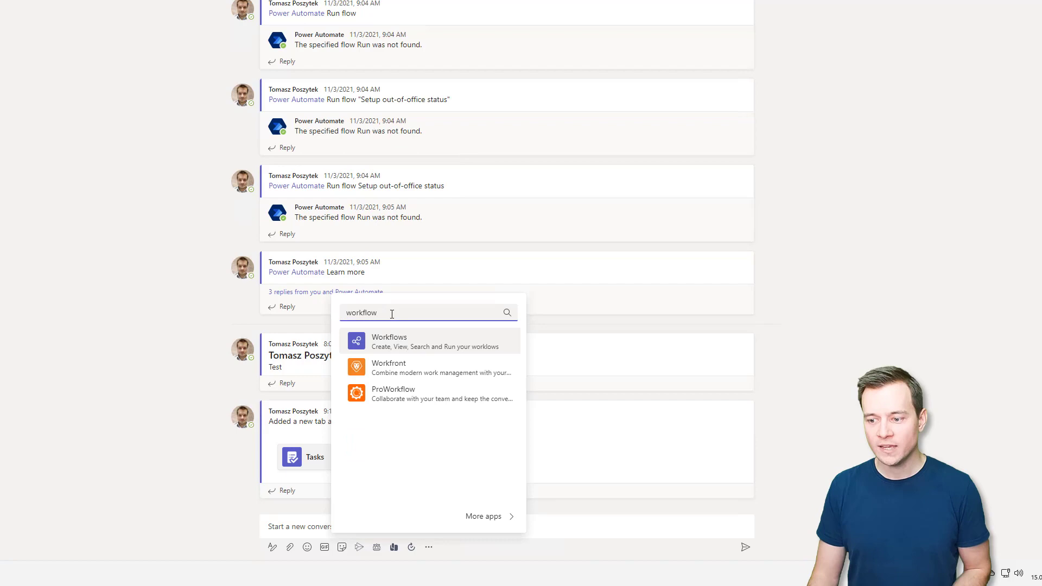
{"action": "left_click", "coordinate": [405, 351]}
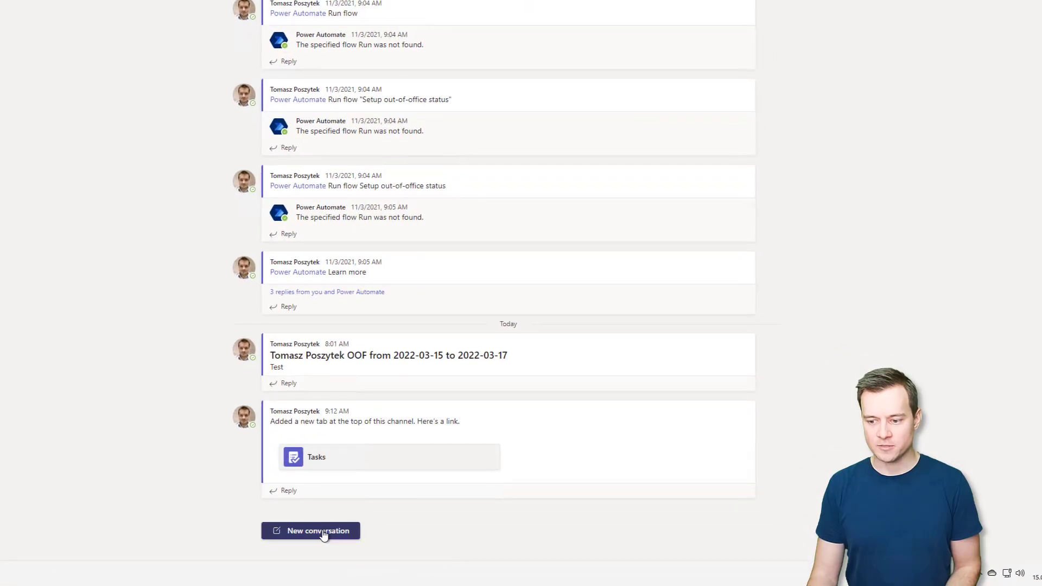
Pin the Workflows app to the compose-box apps in a new conversation
{"action": "left_click", "coordinate": [323, 533]}
{"action": "left_click", "coordinate": [431, 548]}
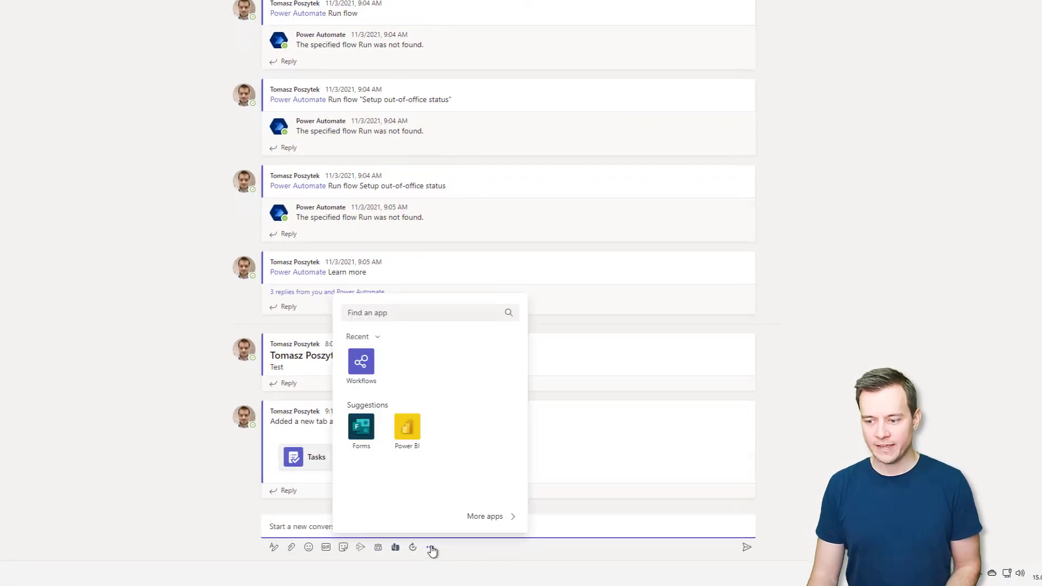
{"action": "right_click", "coordinate": [360, 365]}
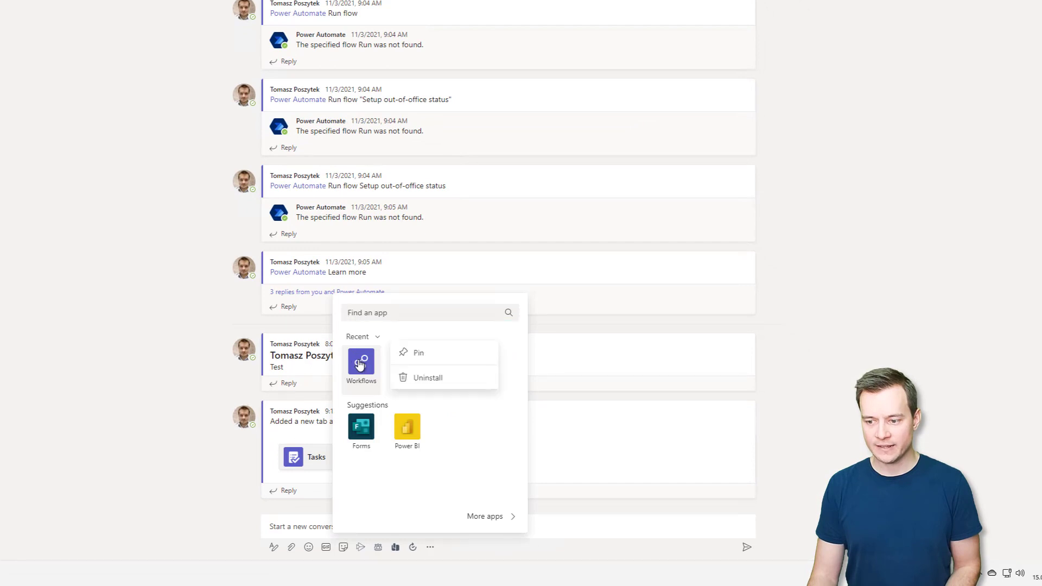
{"action": "left_click", "coordinate": [417, 359]}
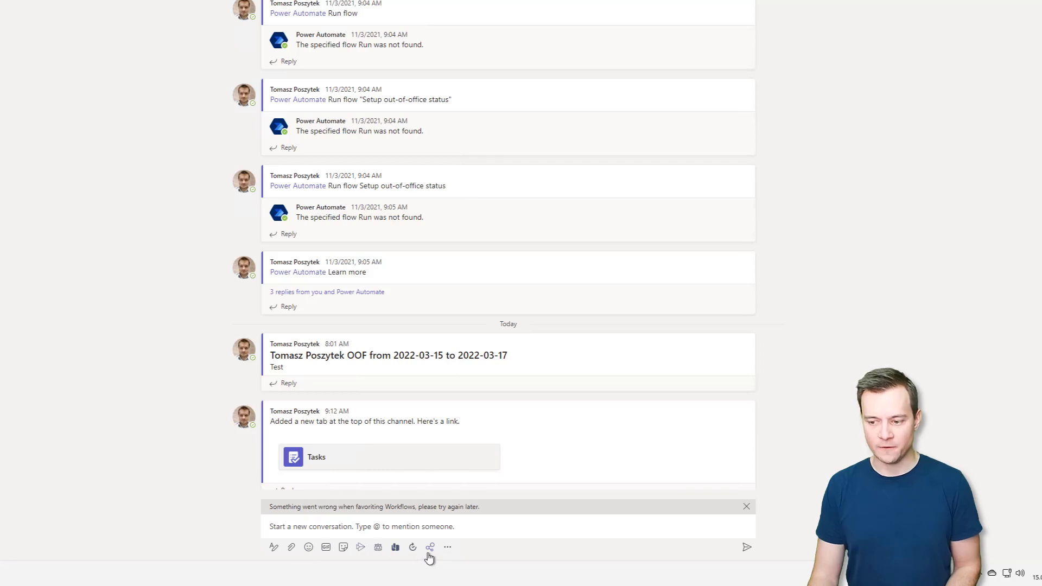
Run the Setup out-of-office status workflow and set its Start Date to Mar 15, 2022
{"action": "left_click", "coordinate": [430, 548]}
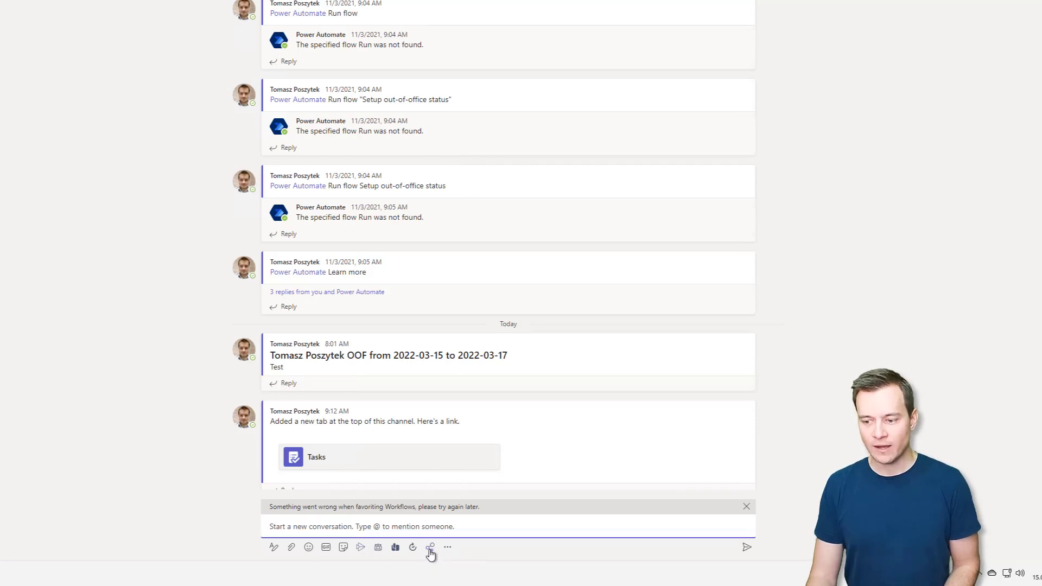
{"action": "left_click", "coordinate": [452, 452]}
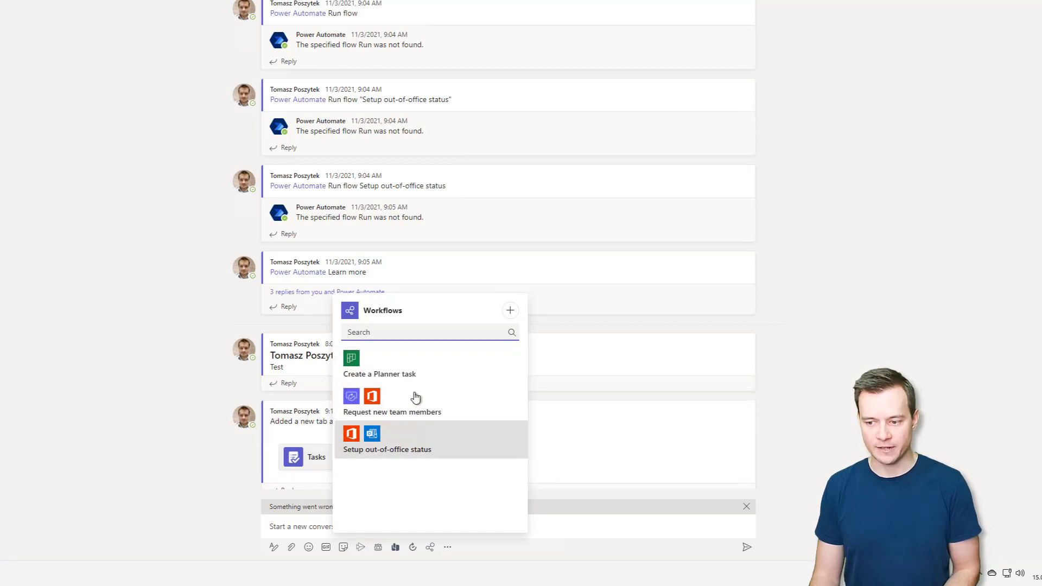
{"action": "left_click", "coordinate": [402, 441]}
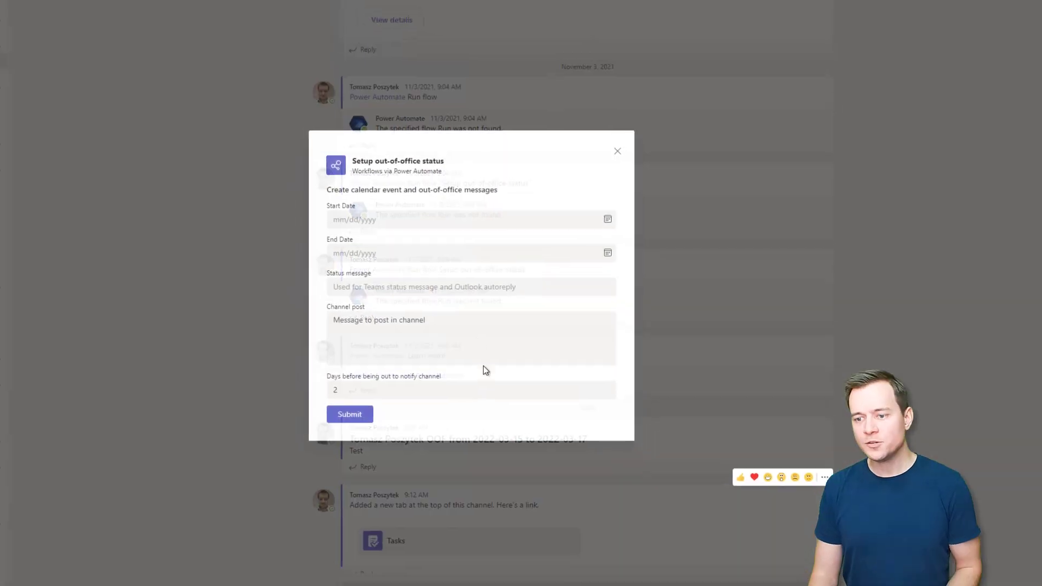
{"action": "left_click", "coordinate": [486, 232]}
{"action": "type", "text": "Mar 15, 2022"}
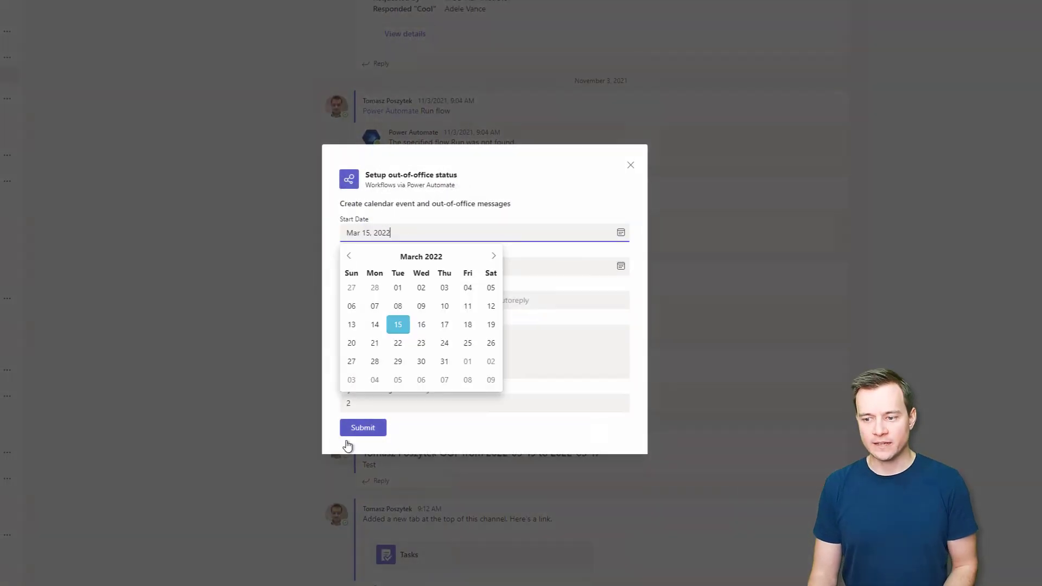
{"action": "left_click", "coordinate": [539, 198]}
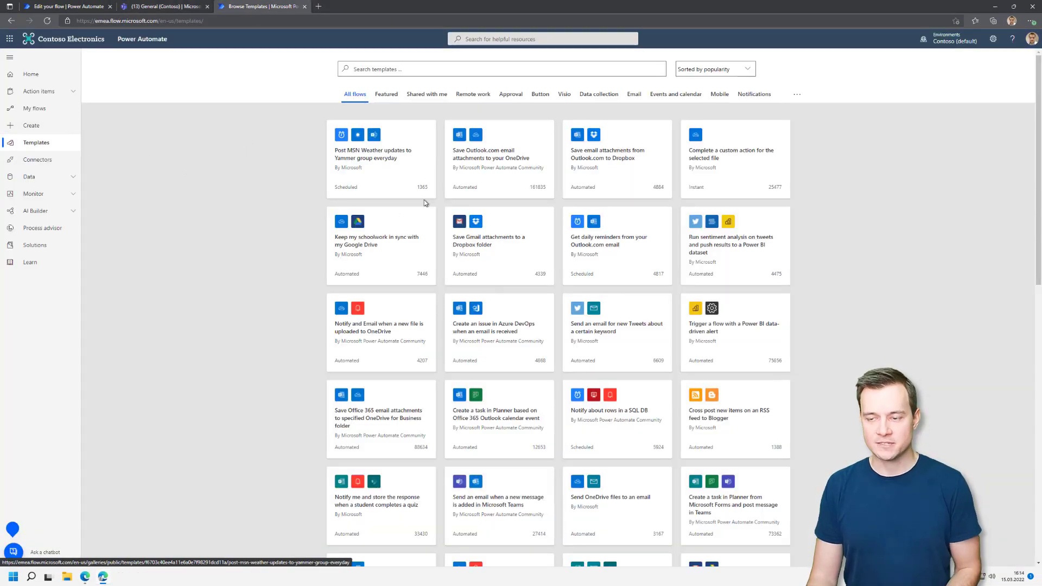
Search the Power Automate template gallery for 'set out'
{"action": "left_click", "coordinate": [163, 7]}
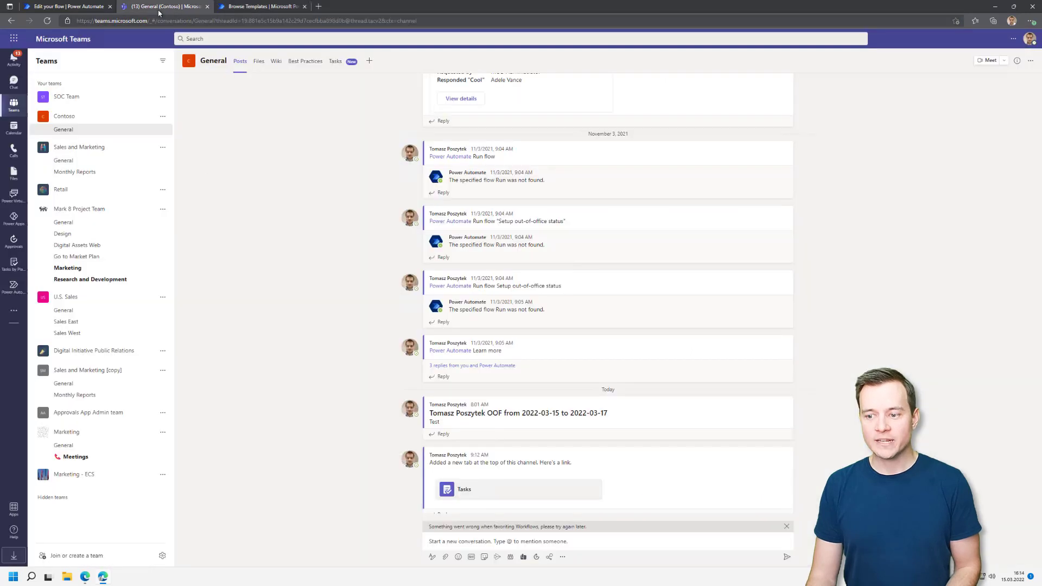
{"action": "left_click", "coordinate": [550, 558]}
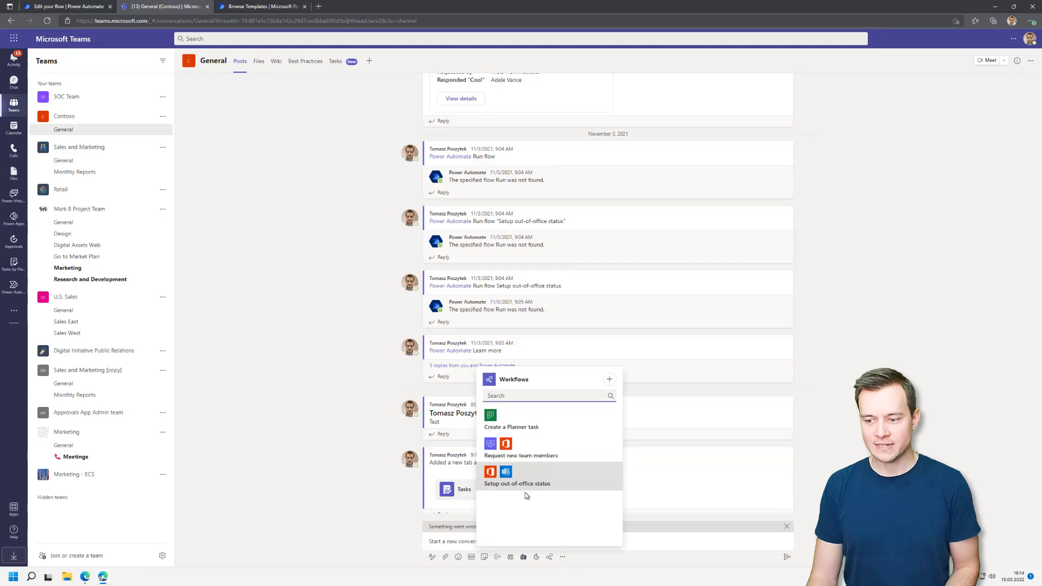
{"action": "left_click", "coordinate": [259, 6]}
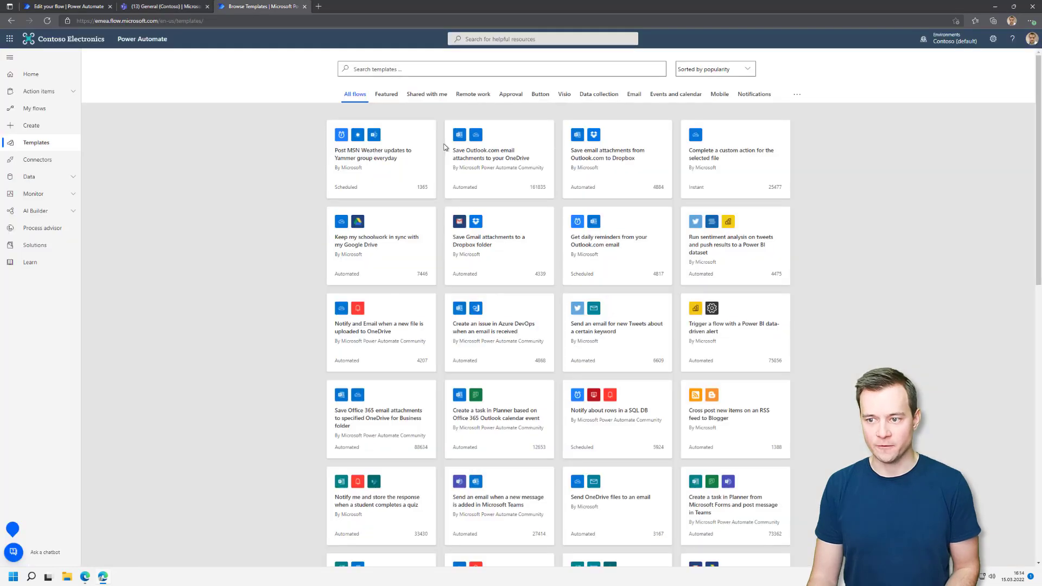
{"action": "left_click", "coordinate": [454, 67]}
{"action": "type", "text": "set out"}
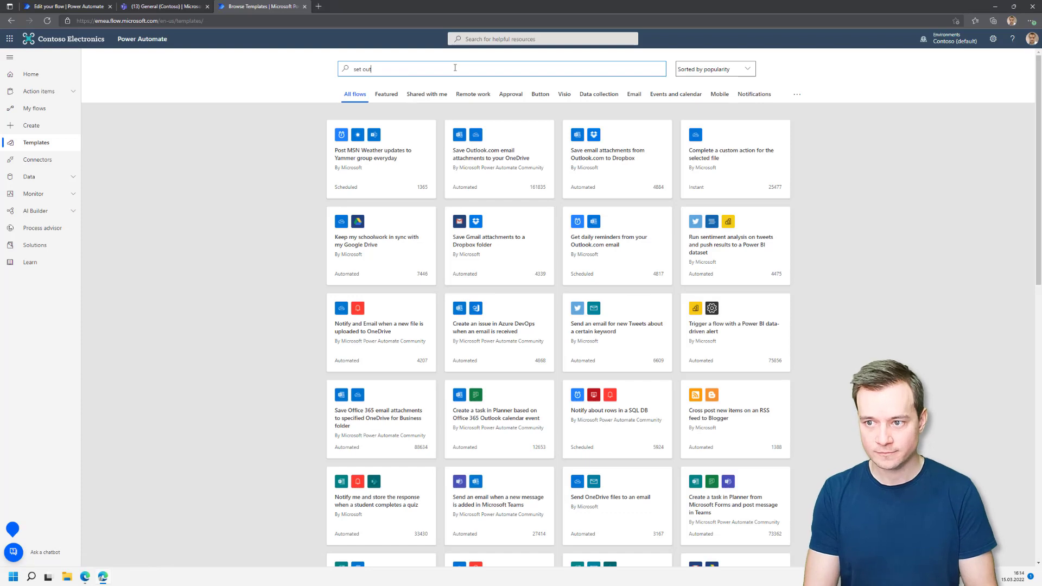
{"action": "key", "text": "Return"}
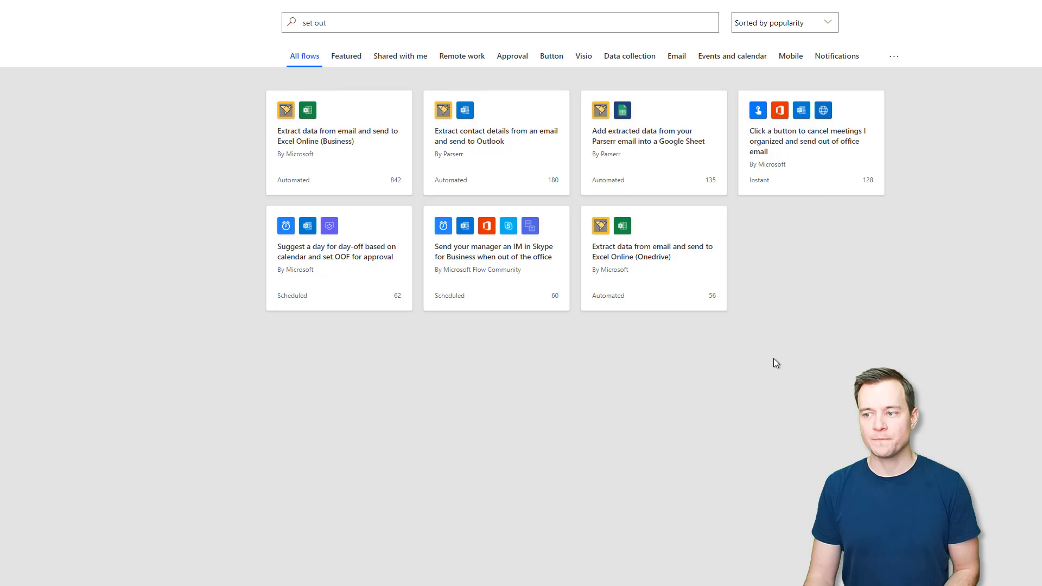
Create a blank automated cloud flow, skipping the trigger choice, and list Microsoft Teams triggers
{"action": "left_click", "coordinate": [31, 127]}
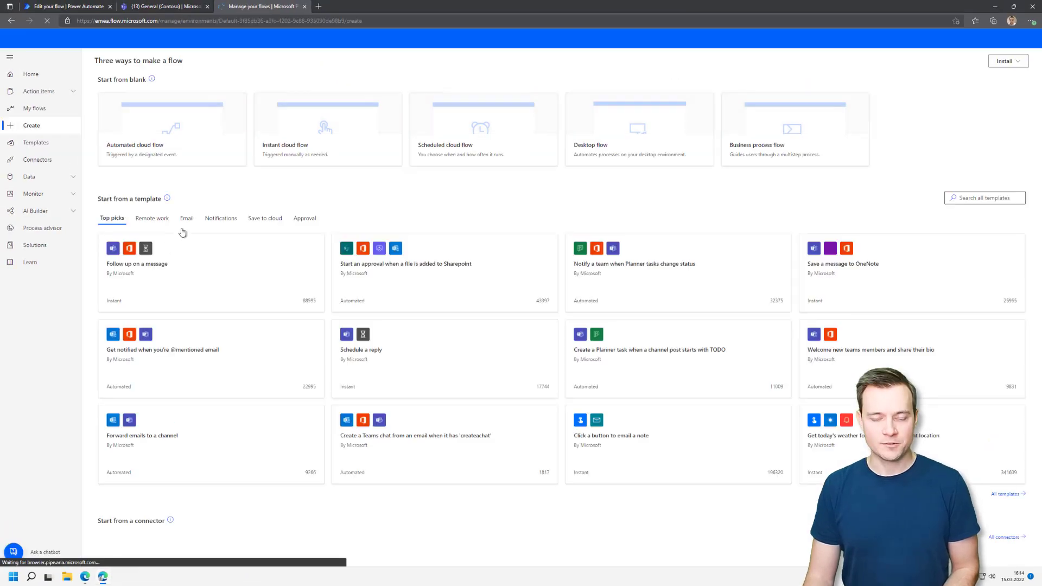
{"action": "left_click", "coordinate": [185, 121]}
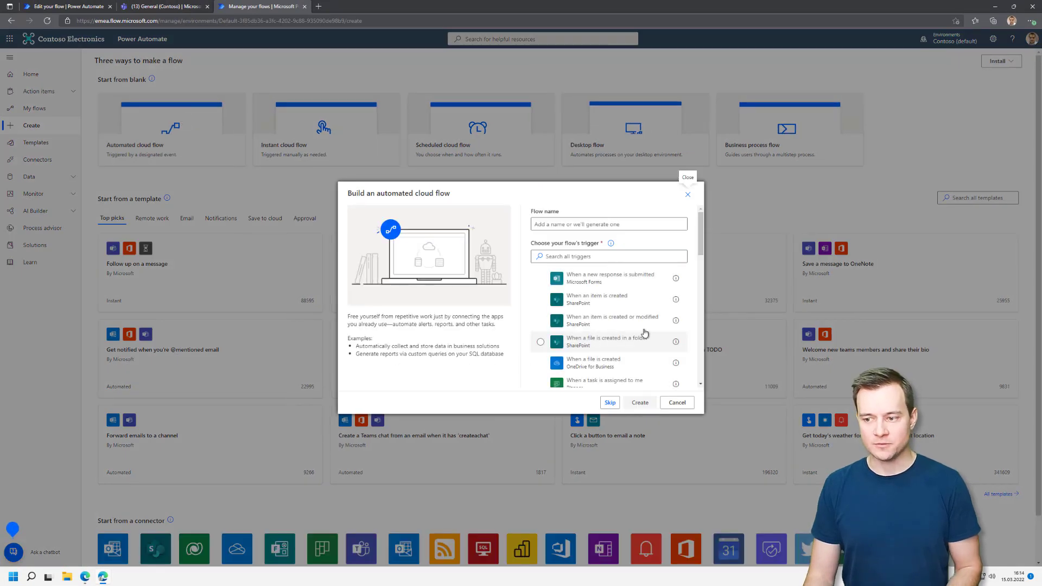
{"action": "scroll", "coordinate": [702, 251], "scroll_direction": "down", "scroll_amount": 3}
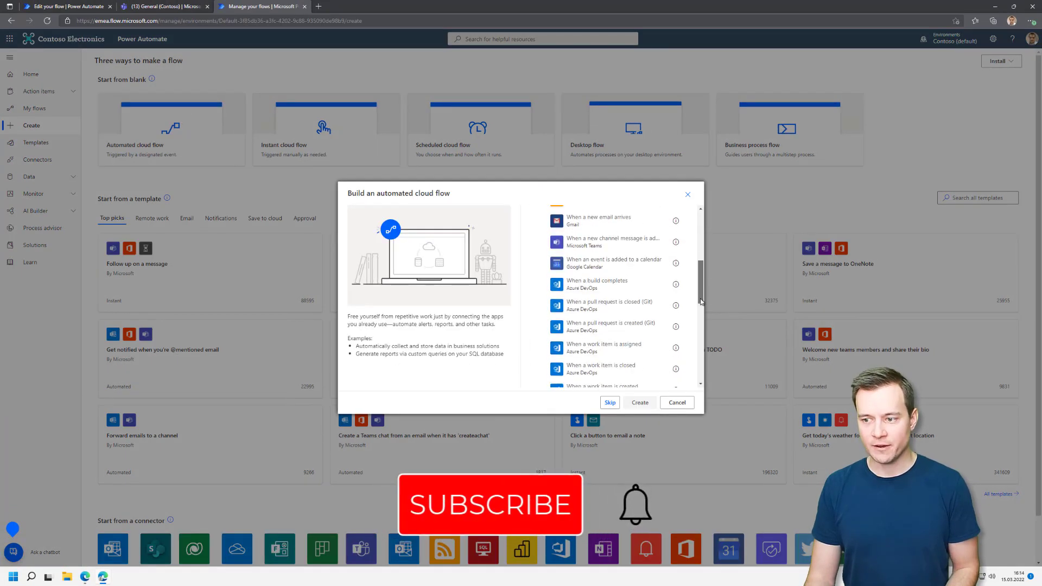
{"action": "left_click", "coordinate": [611, 403]}
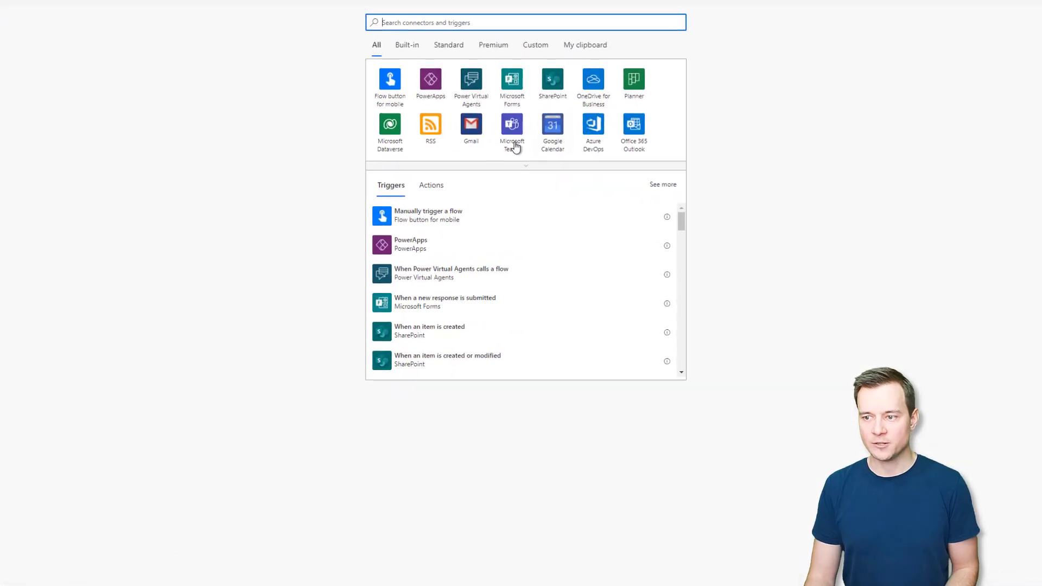
{"action": "left_click", "coordinate": [551, 161]}
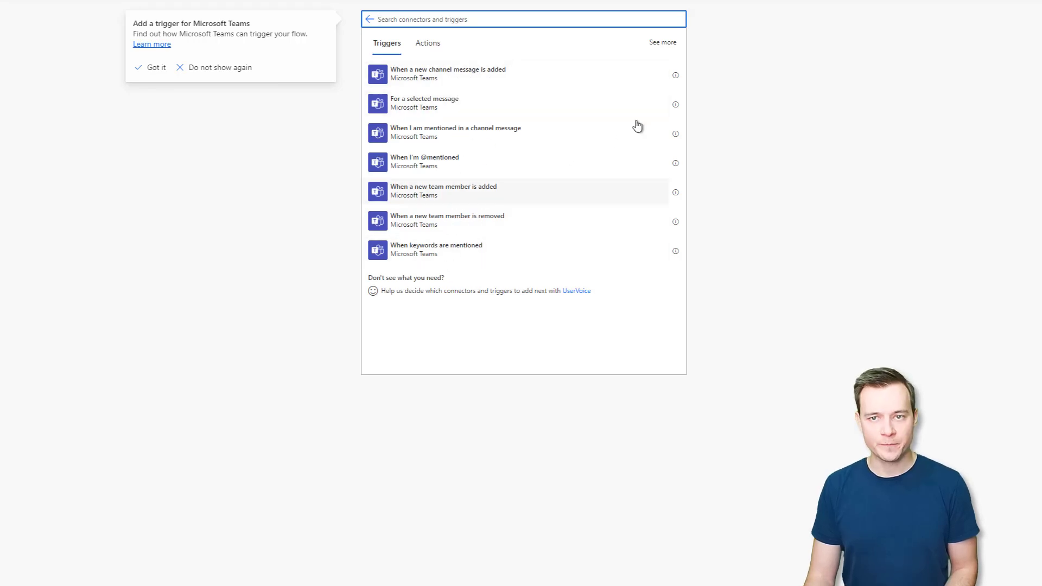
{"action": "left_click", "coordinate": [663, 43]}
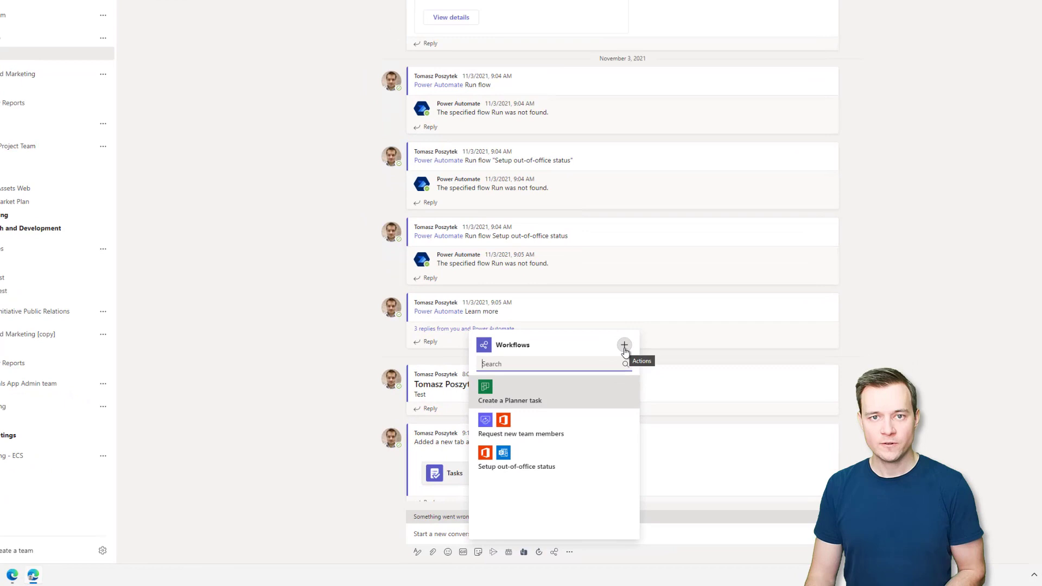
{"action": "left_click", "coordinate": [639, 315]}
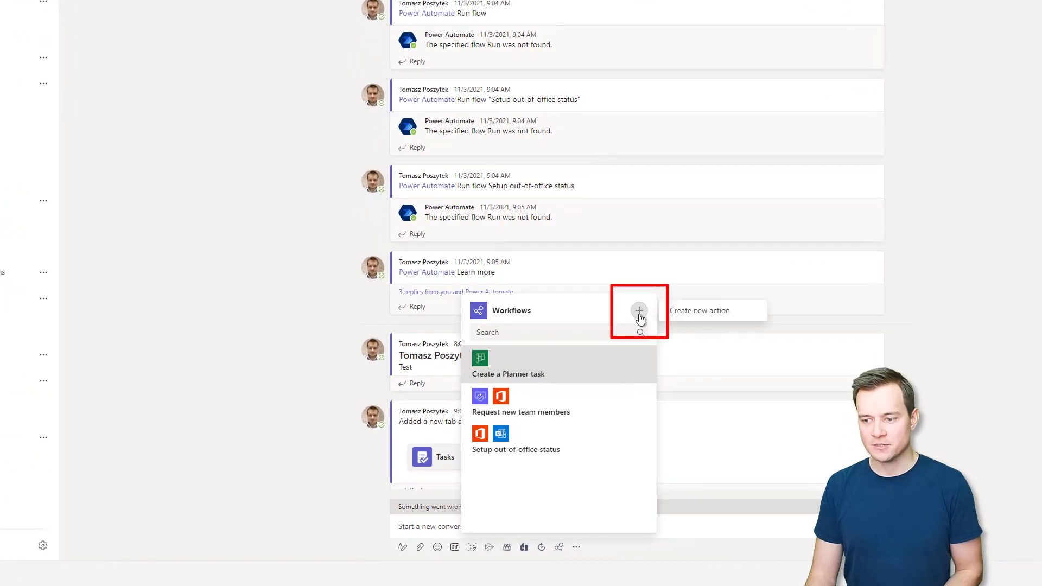
{"action": "left_click", "coordinate": [714, 319]}
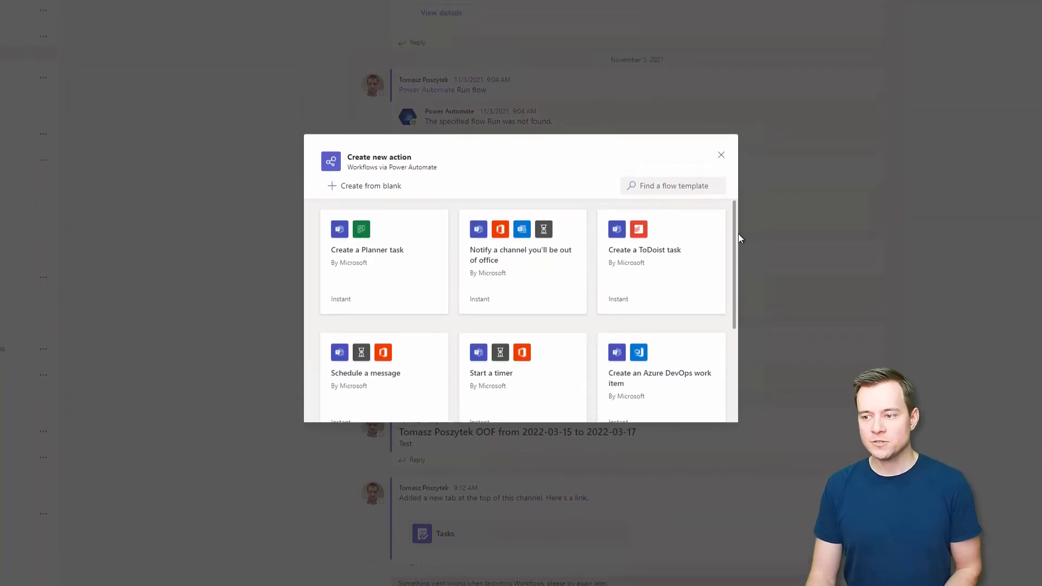
{"action": "scroll", "coordinate": [736, 261], "scroll_direction": "down", "scroll_amount": 2}
{"action": "scroll", "coordinate": [737, 394], "scroll_direction": "down", "scroll_amount": 1}
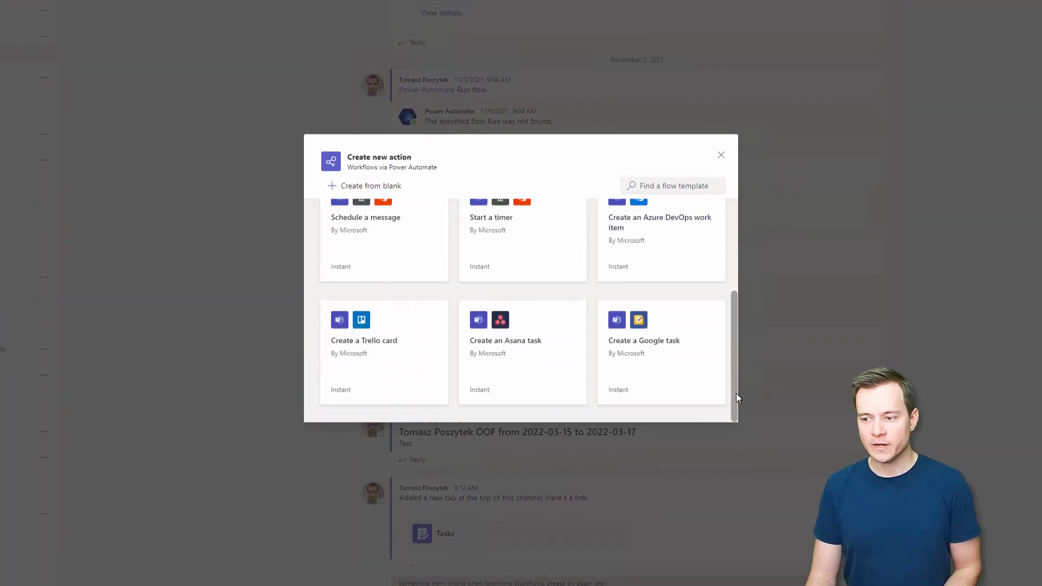
{"action": "scroll", "coordinate": [728, 229], "scroll_direction": "up", "scroll_amount": 3}
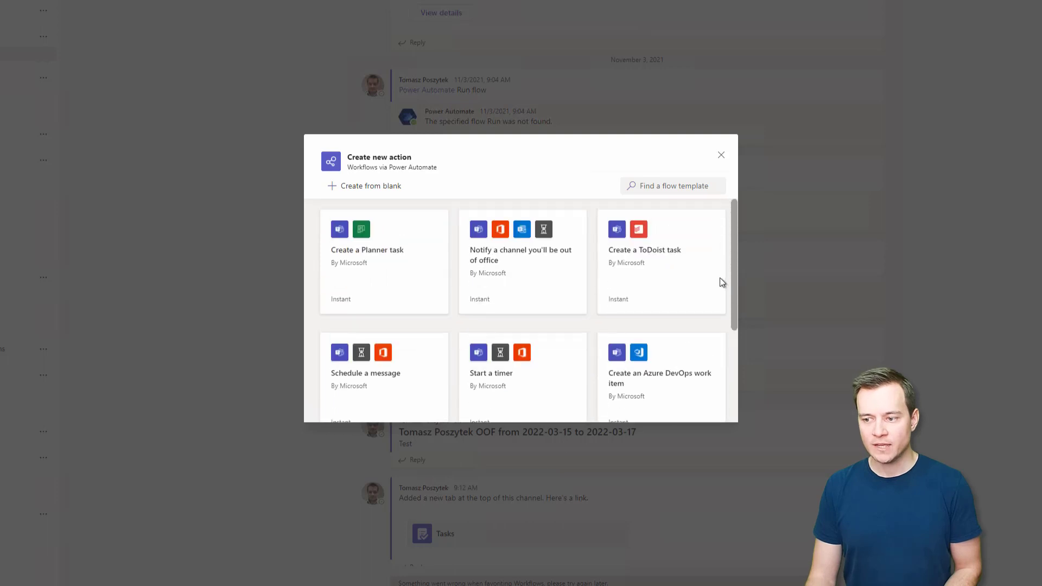
{"action": "scroll", "coordinate": [721, 315], "scroll_direction": "down", "scroll_amount": 3}
{"action": "scroll", "coordinate": [721, 292], "scroll_direction": "up", "scroll_amount": 2}
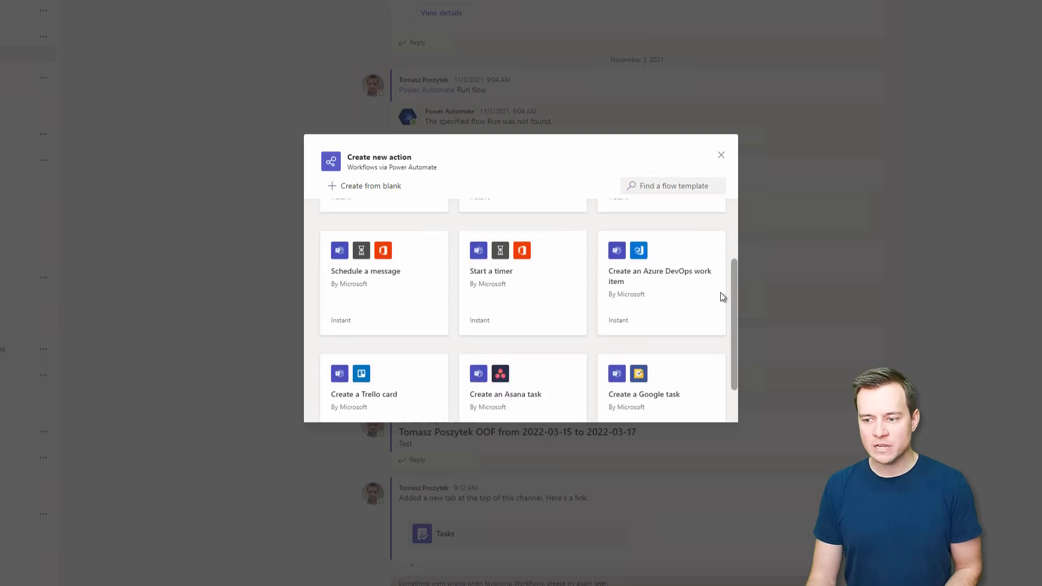
{"action": "scroll", "coordinate": [722, 269], "scroll_direction": "up", "scroll_amount": 2}
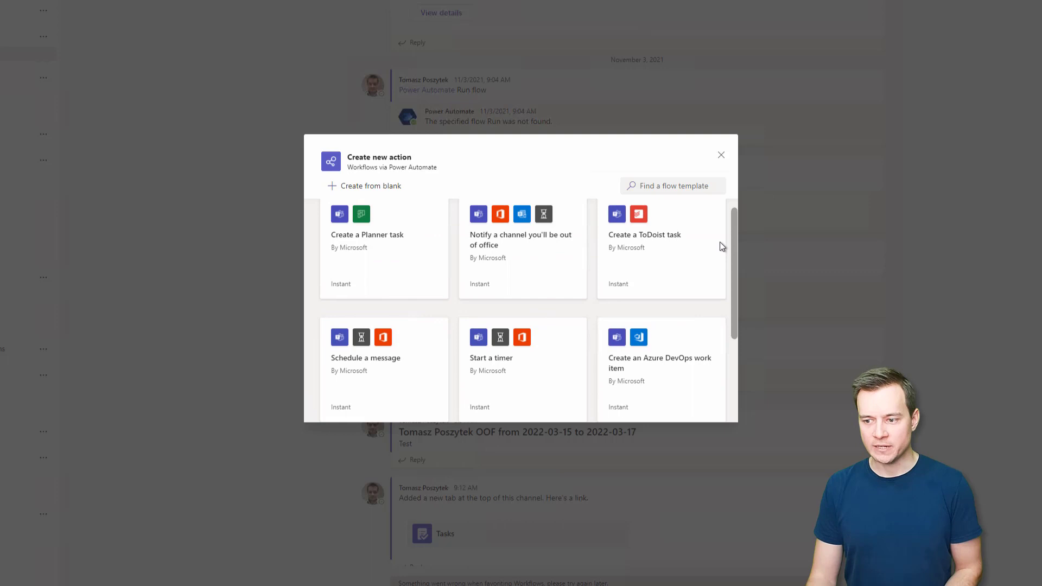
{"action": "scroll", "coordinate": [718, 266], "scroll_direction": "down", "scroll_amount": 3}
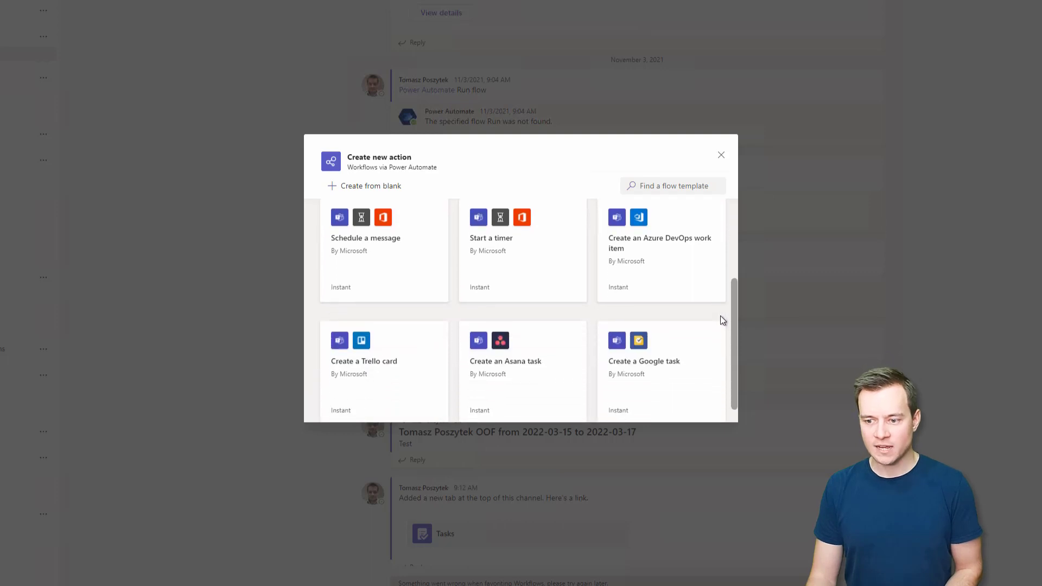
{"action": "scroll", "coordinate": [721, 310], "scroll_direction": "up", "scroll_amount": 3}
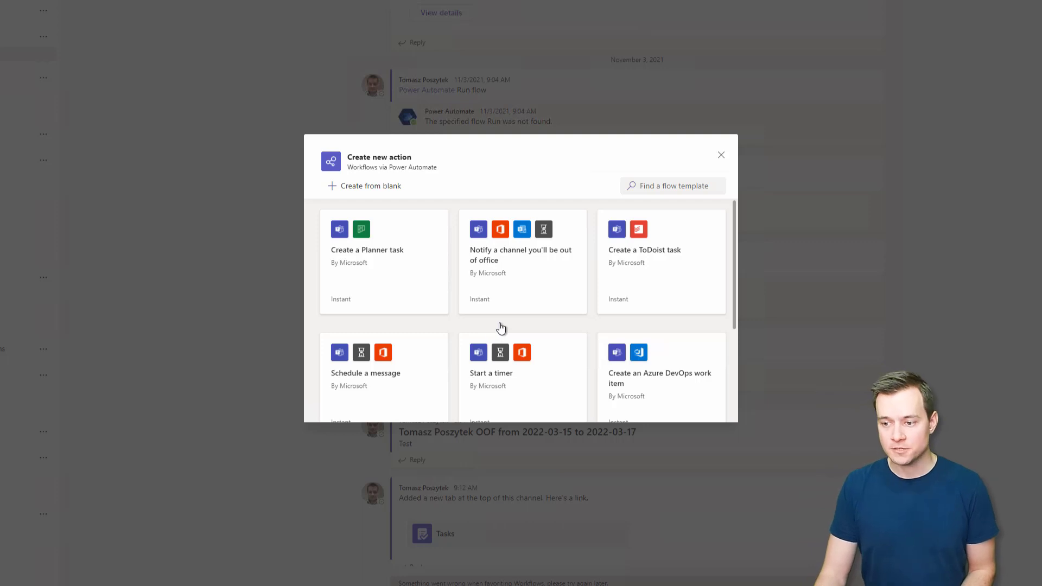
{"action": "scroll", "coordinate": [500, 329], "scroll_direction": "down", "scroll_amount": 3}
{"action": "scroll", "coordinate": [503, 332], "scroll_direction": "up", "scroll_amount": 3}
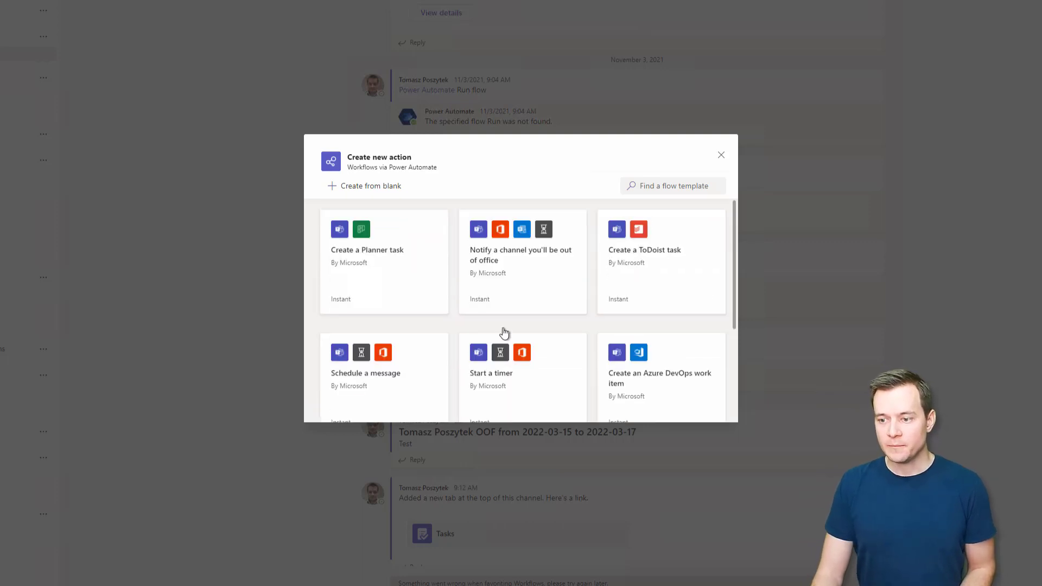
Start a blank flow, view its Microsoft Teams triggers, then leave without saving
{"action": "left_click", "coordinate": [363, 187]}
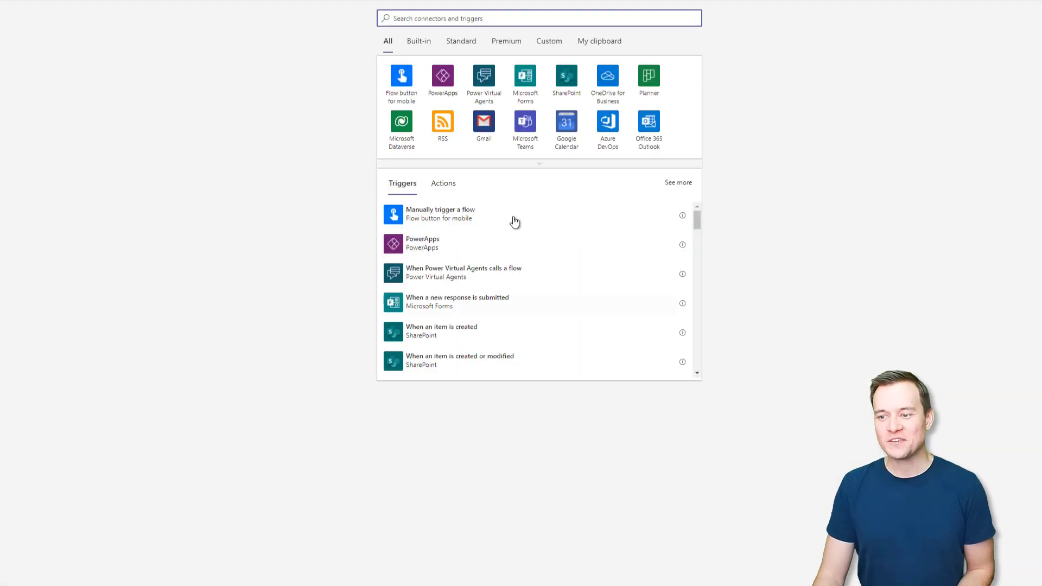
{"action": "left_click", "coordinate": [525, 133]}
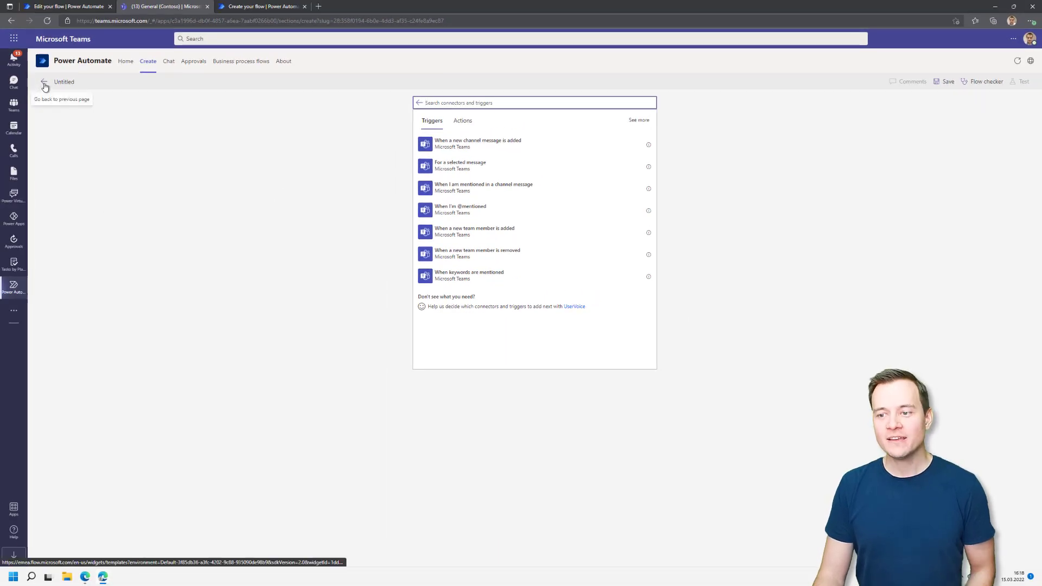
{"action": "left_click", "coordinate": [45, 84]}
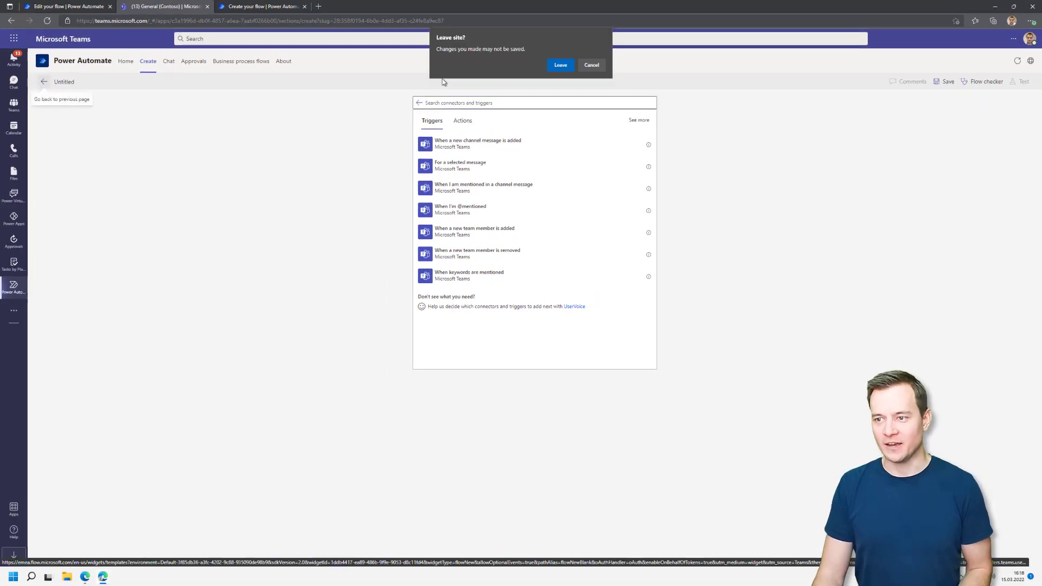
{"action": "left_click", "coordinate": [559, 66]}
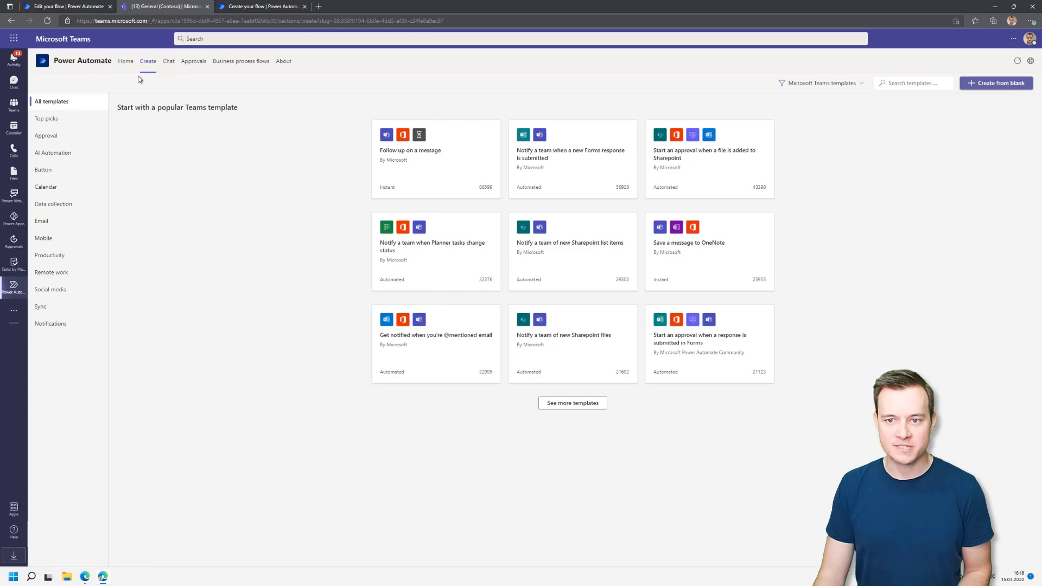
Start a new conversation in Contoso General and open the compose-box Workflows list
{"action": "left_click", "coordinate": [15, 109]}
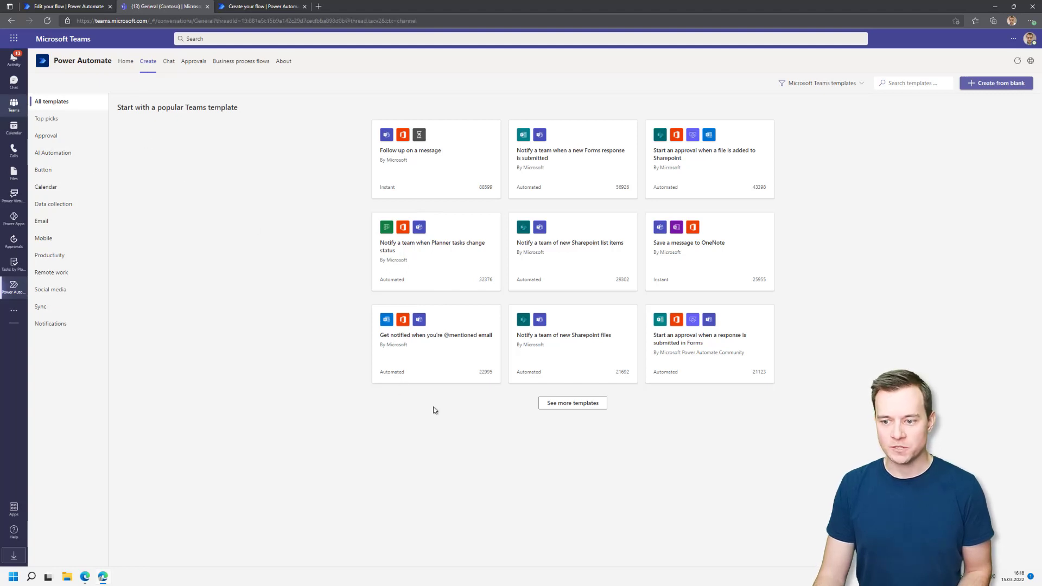
{"action": "left_click", "coordinate": [489, 548]}
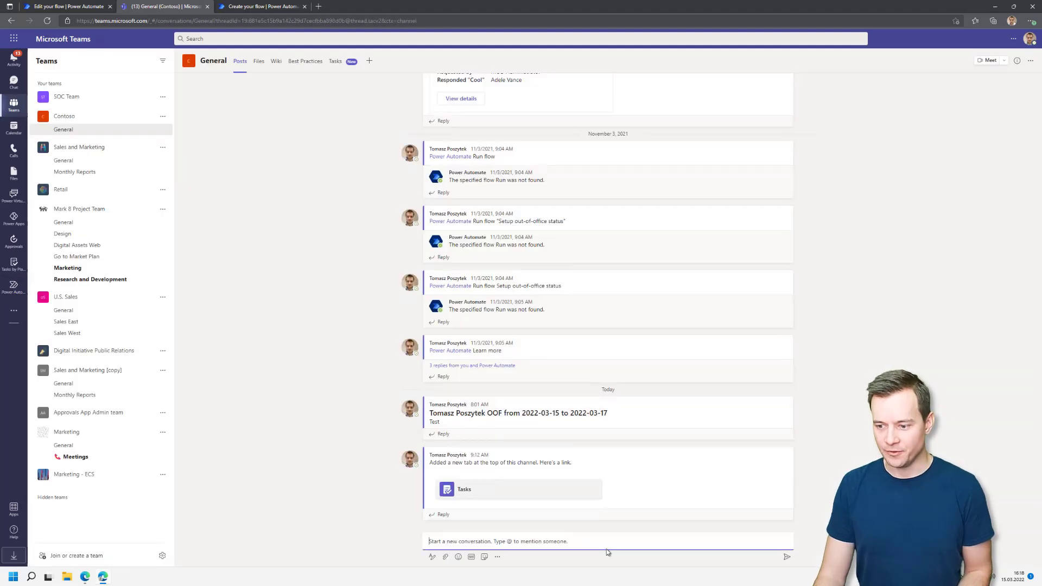
{"action": "left_click", "coordinate": [497, 559]}
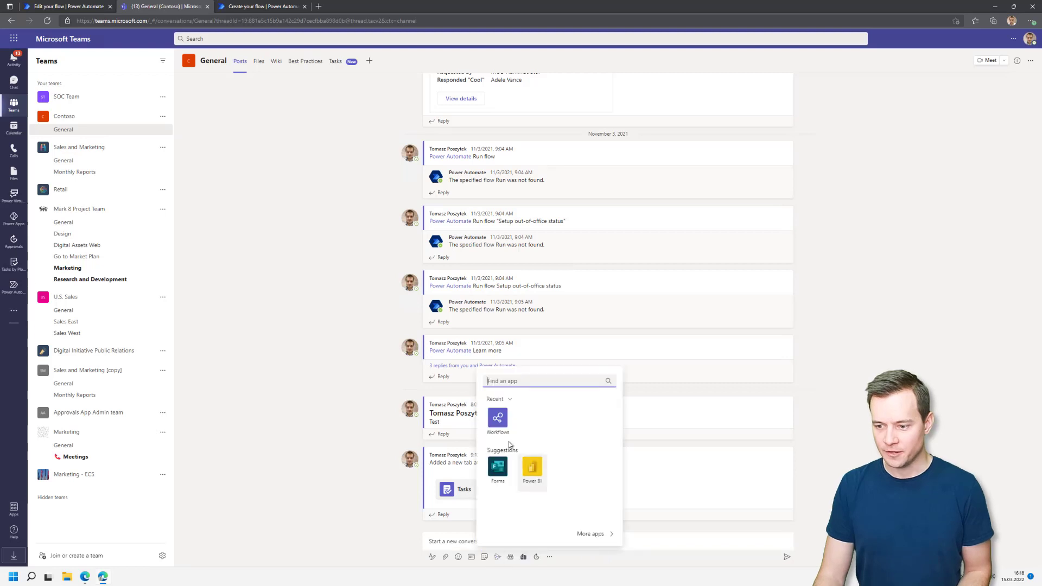
{"action": "left_click", "coordinate": [496, 418]}
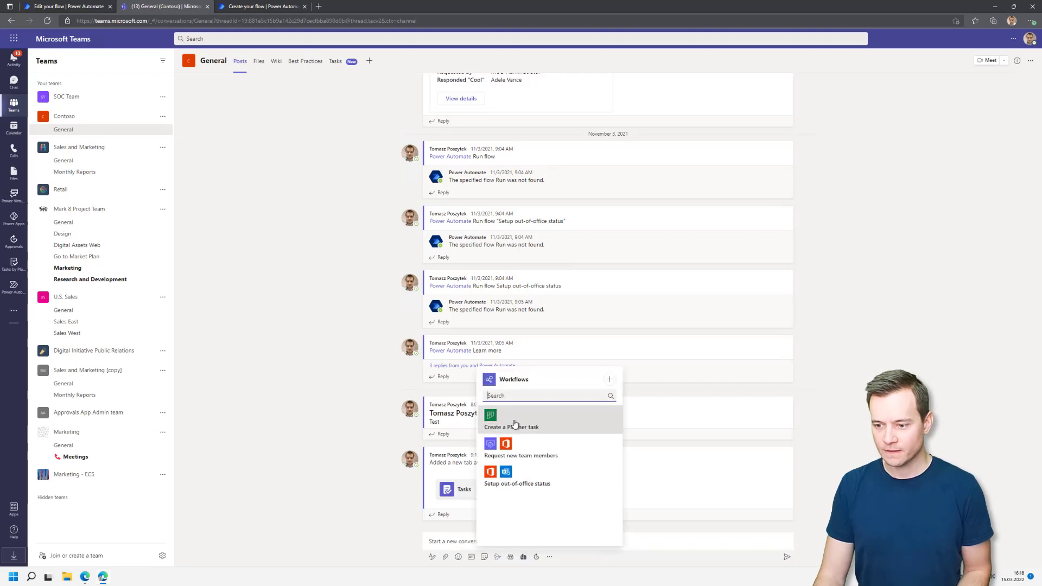
{"action": "left_click", "coordinate": [609, 380]}
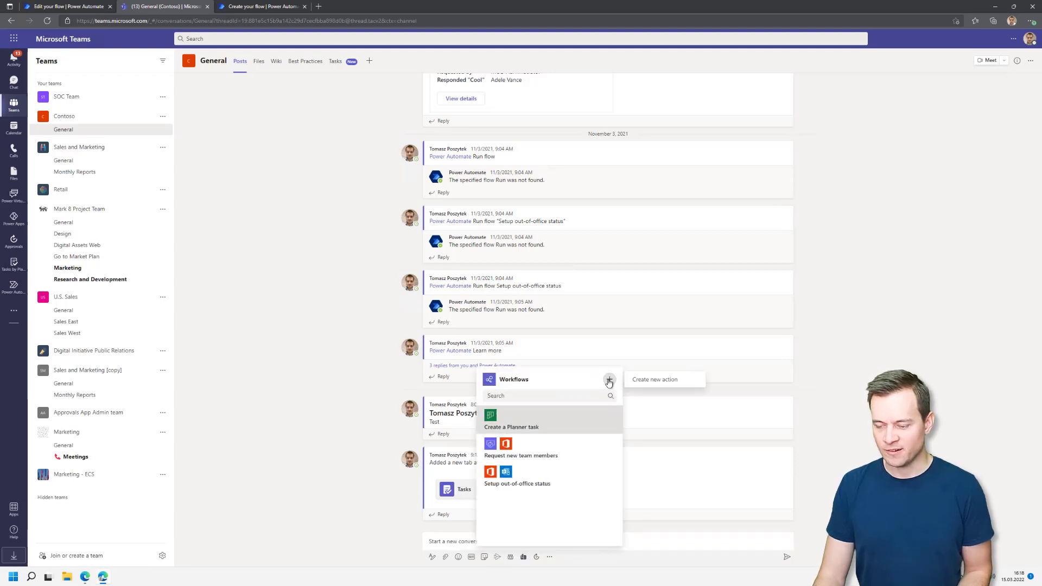
Create a flow from the Schedule a message template and dismiss the success dialog
{"action": "left_click", "coordinate": [654, 383]}
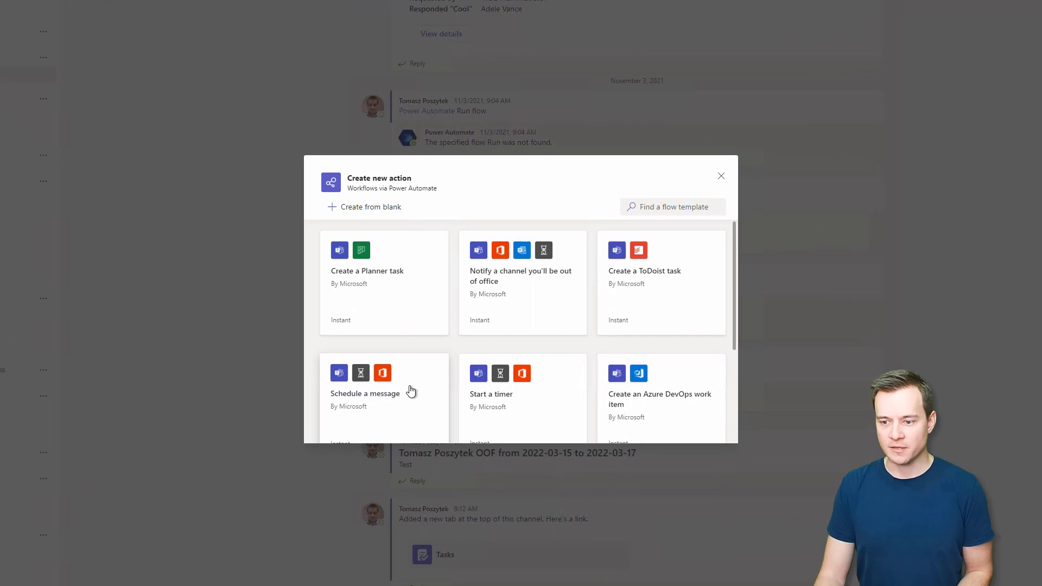
{"action": "left_click", "coordinate": [402, 392]}
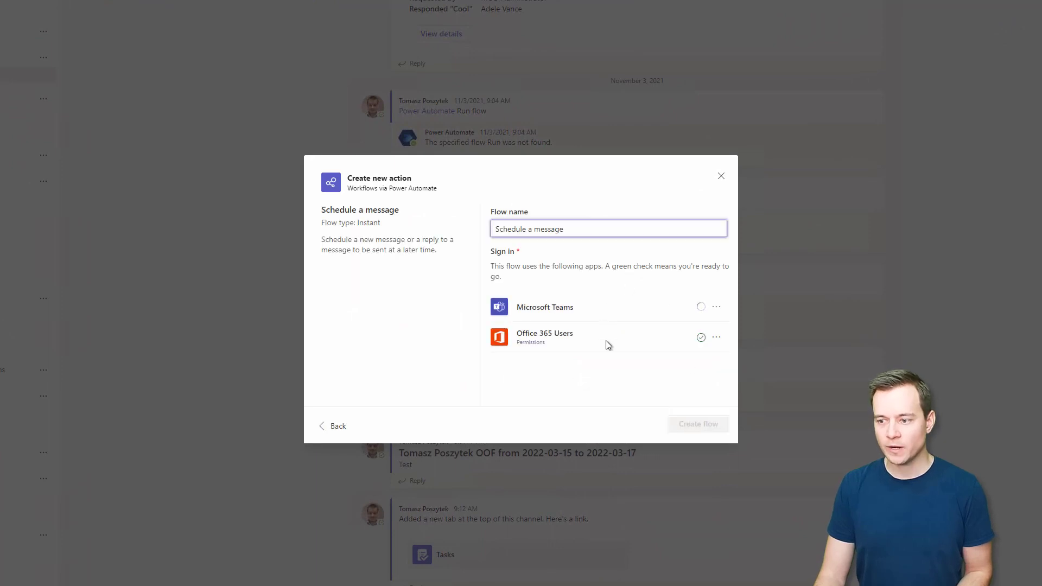
{"action": "left_click", "coordinate": [716, 424]}
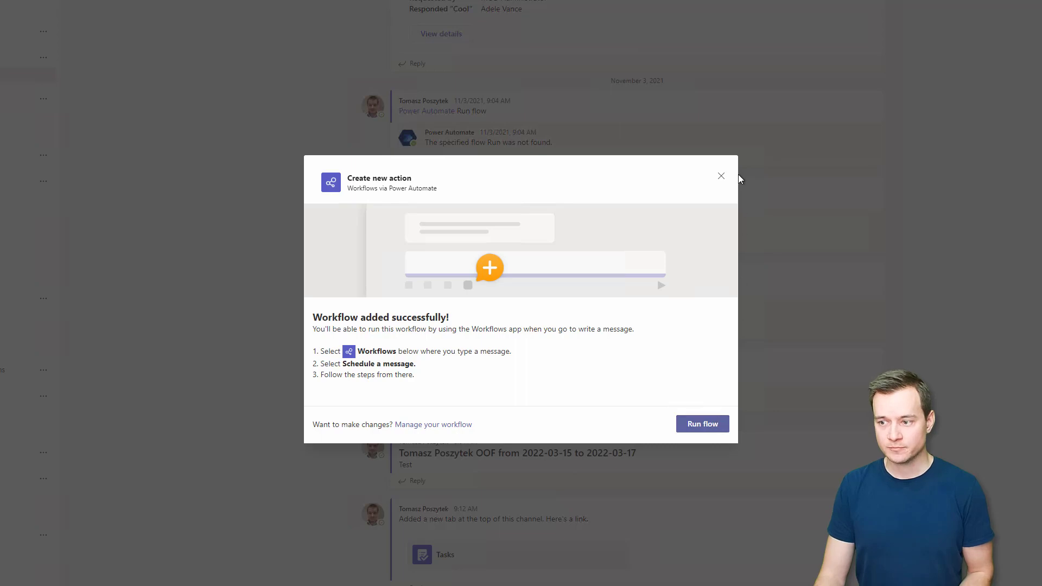
{"action": "left_click", "coordinate": [722, 176]}
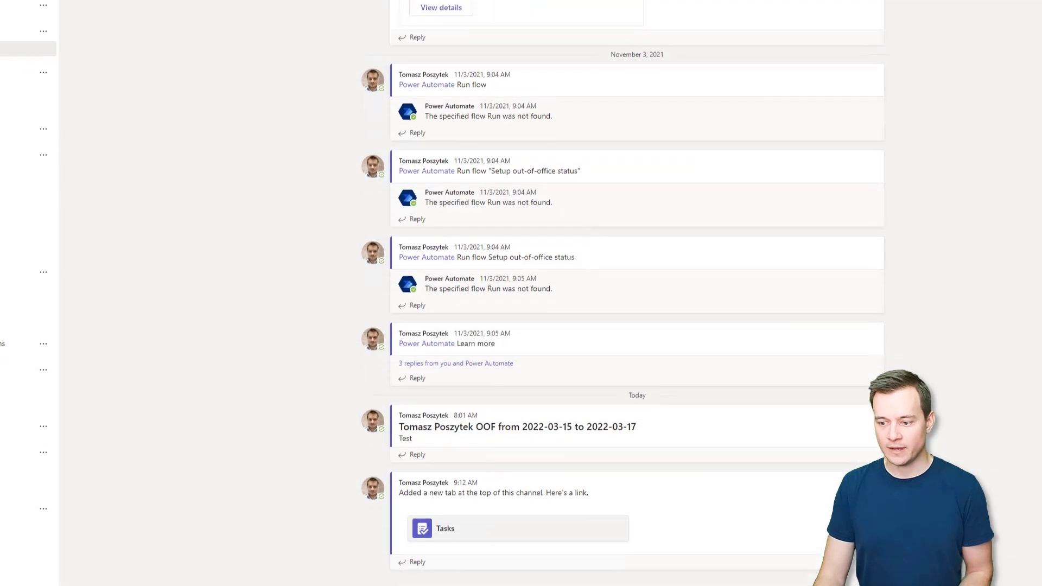
Open the Schedule a message workflow form from the compose box, then close it unsubmitted
{"action": "left_click", "coordinate": [559, 549]}
{"action": "left_click", "coordinate": [492, 361]}
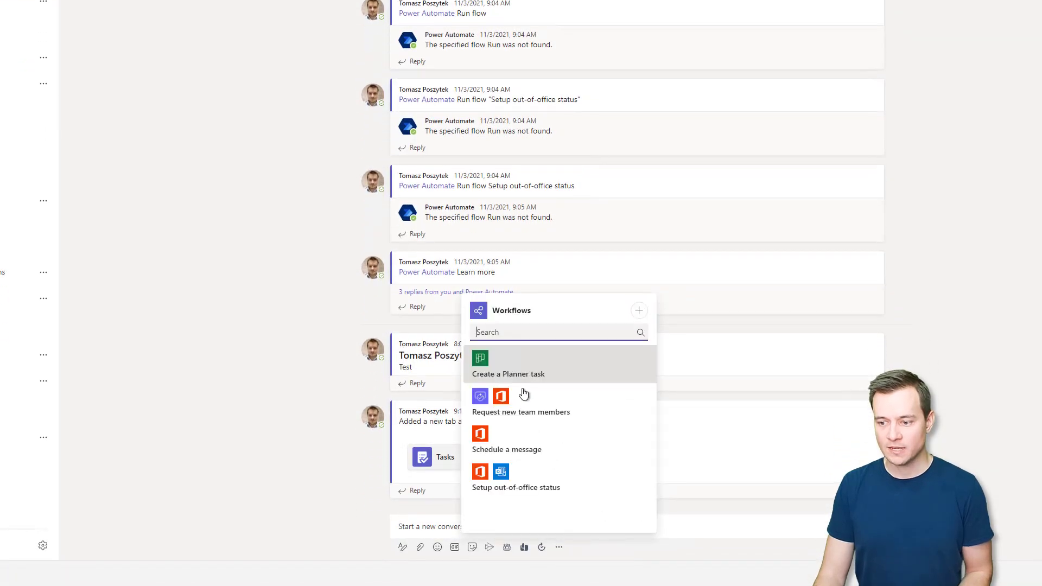
{"action": "left_click", "coordinate": [514, 445]}
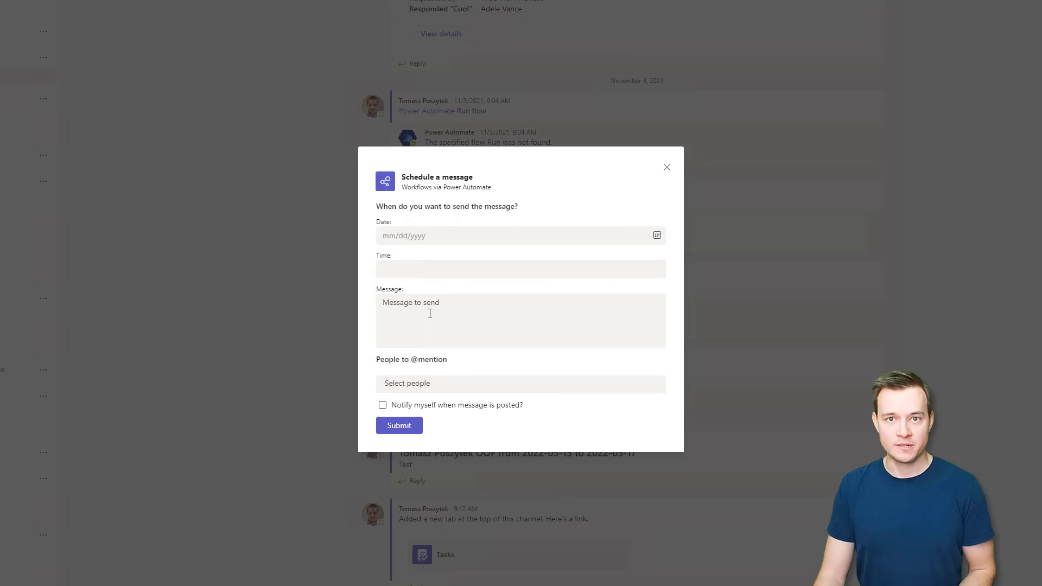
{"action": "left_click", "coordinate": [667, 167]}
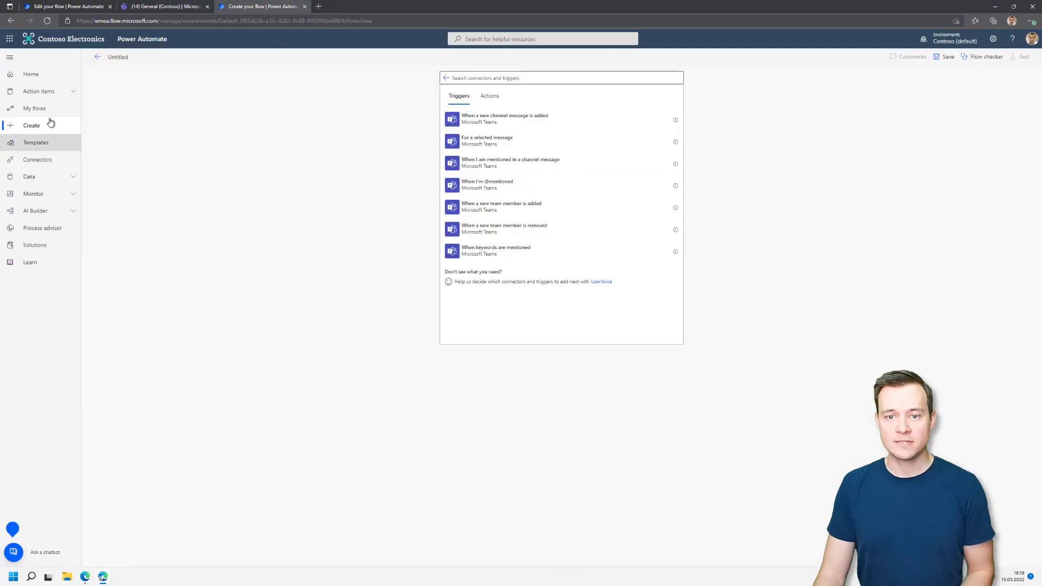
Leave the untitled flow via My flows and open Schedule a message for editing
{"action": "left_click", "coordinate": [25, 108]}
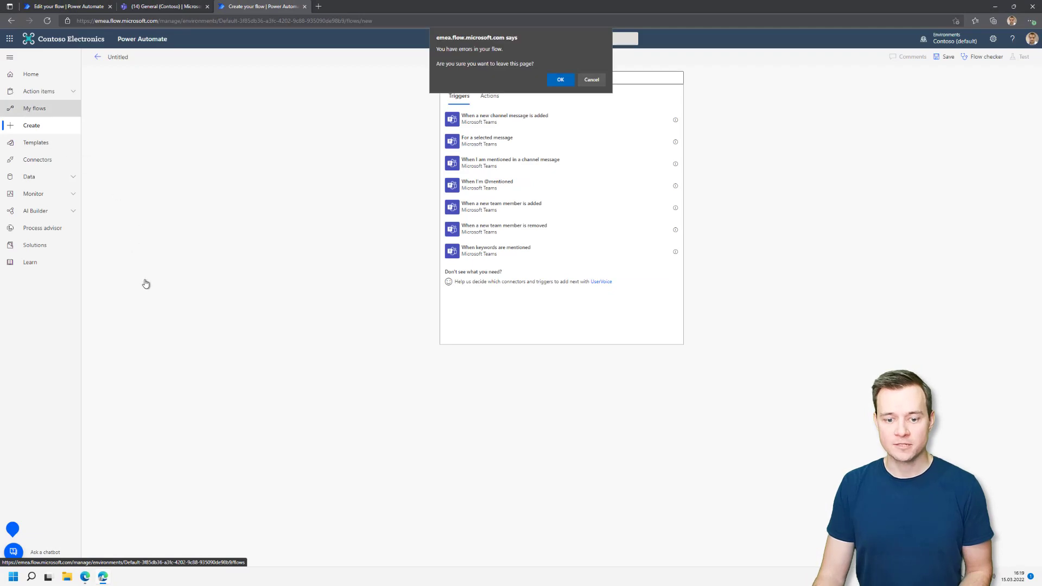
{"action": "left_click", "coordinate": [565, 79]}
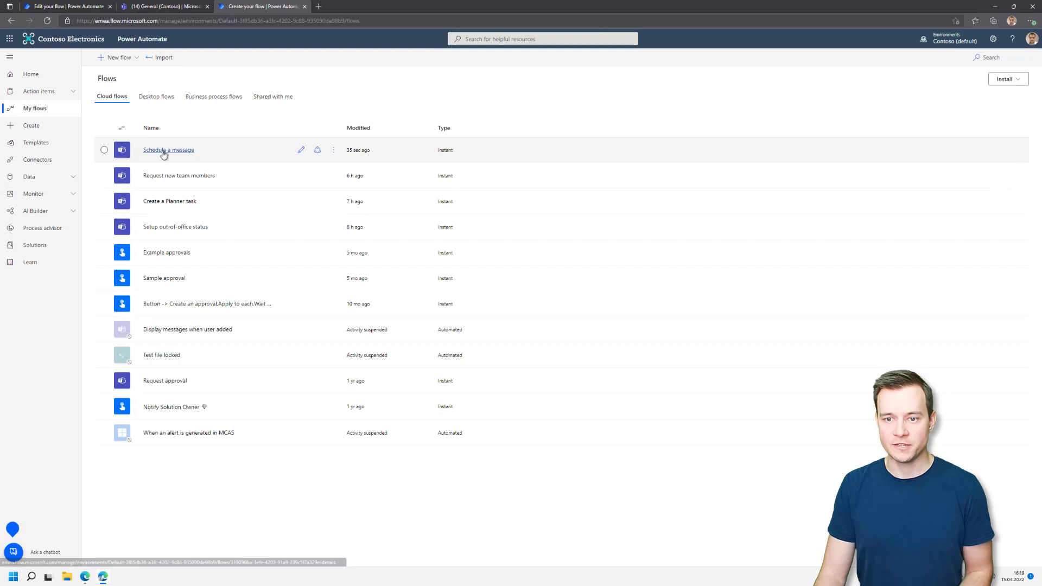
{"action": "left_click", "coordinate": [302, 151]}
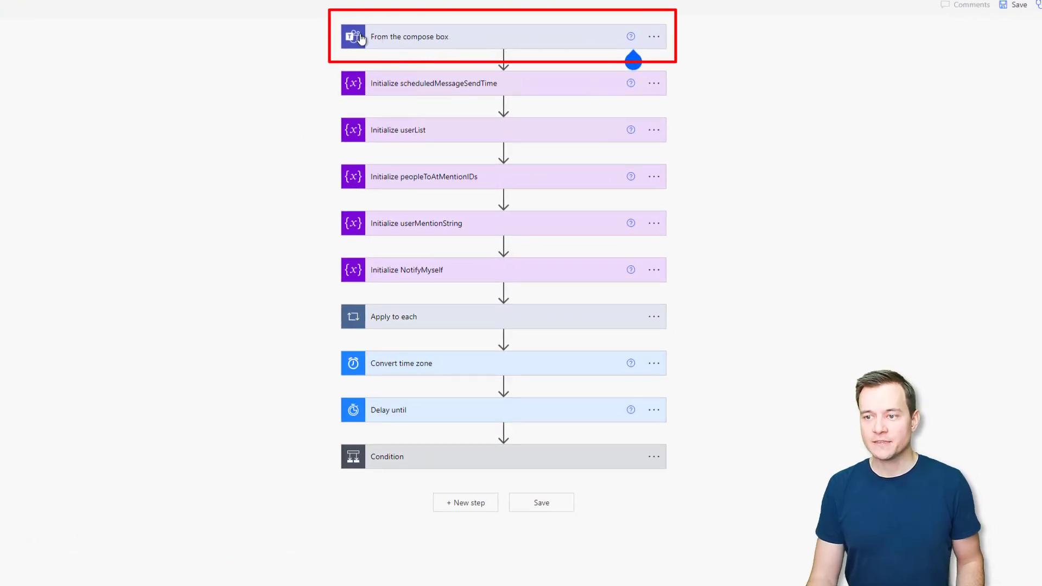
Expand the 'From the compose box' trigger and open its Edit Adaptive Card designer
{"action": "left_click", "coordinate": [465, 44]}
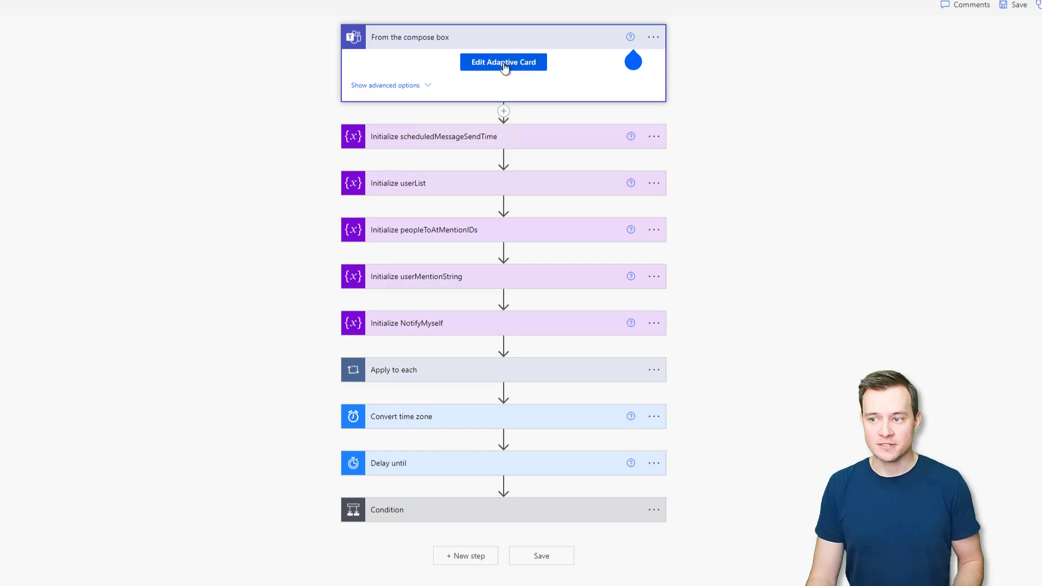
{"action": "left_click", "coordinate": [512, 71]}
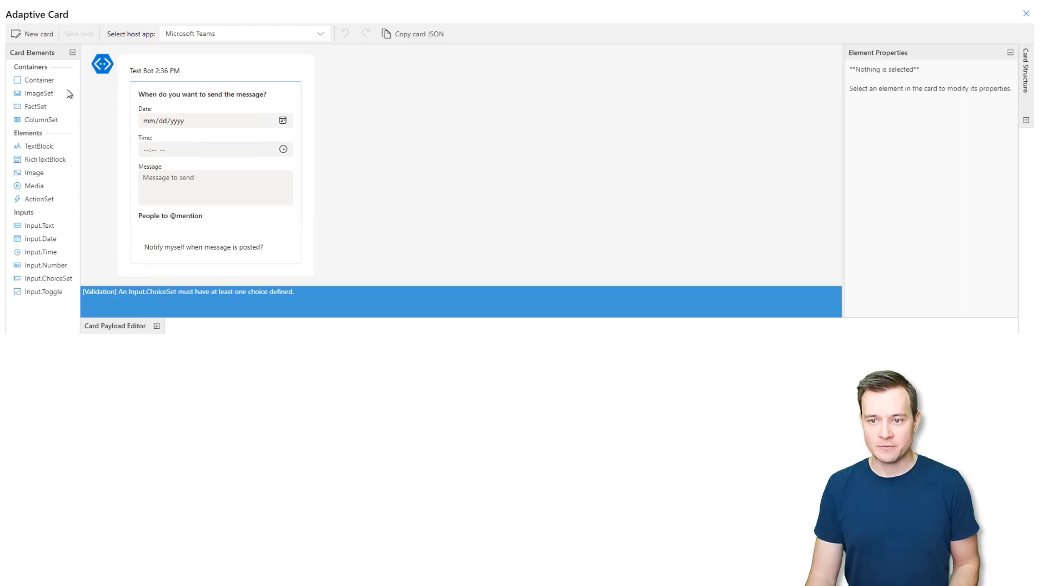
Expand the Card Payload Editor to display the card's JSON
{"action": "left_click", "coordinate": [157, 327]}
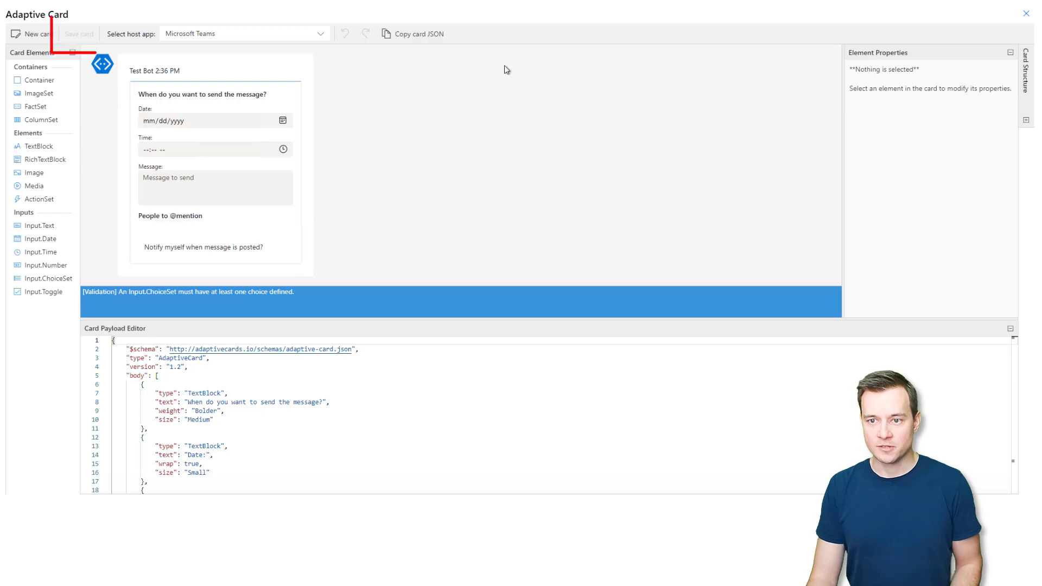
Close the Adaptive Card designer and Help popup, then return to the Schedule a message flow's details page
{"action": "left_click", "coordinate": [1028, 15]}
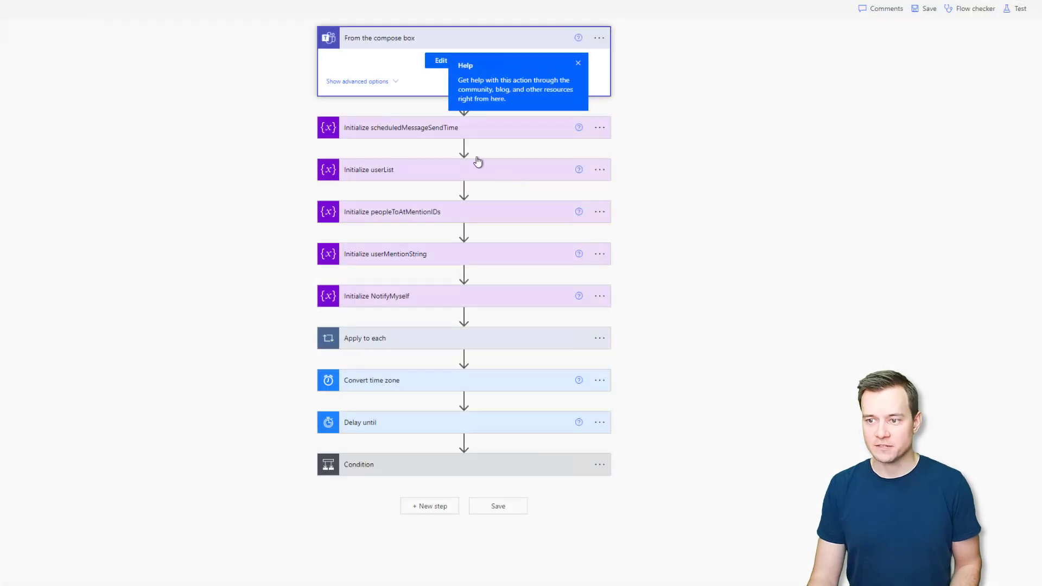
{"action": "left_click", "coordinate": [400, 86]}
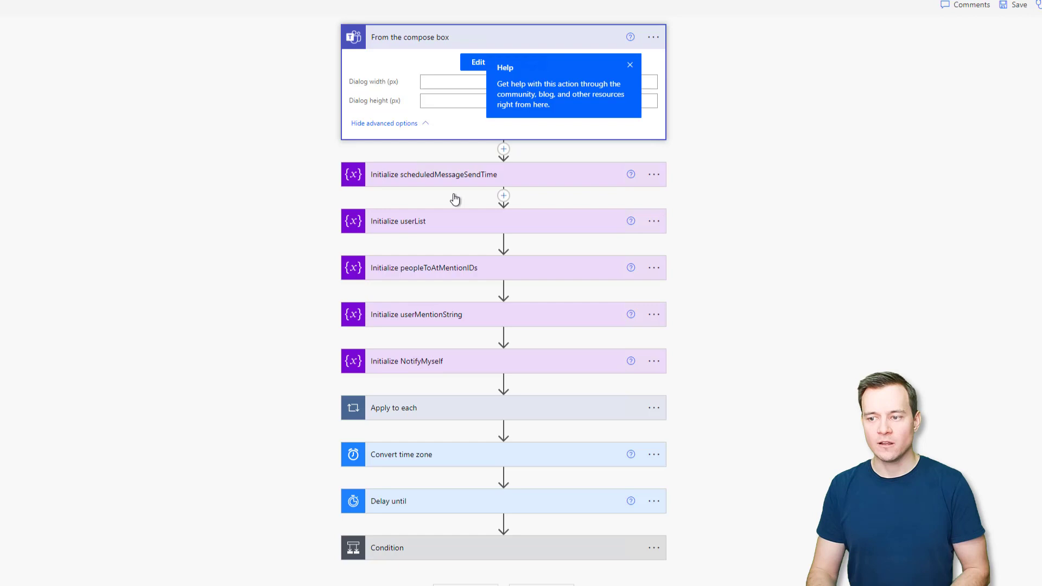
{"action": "left_click", "coordinate": [630, 66]}
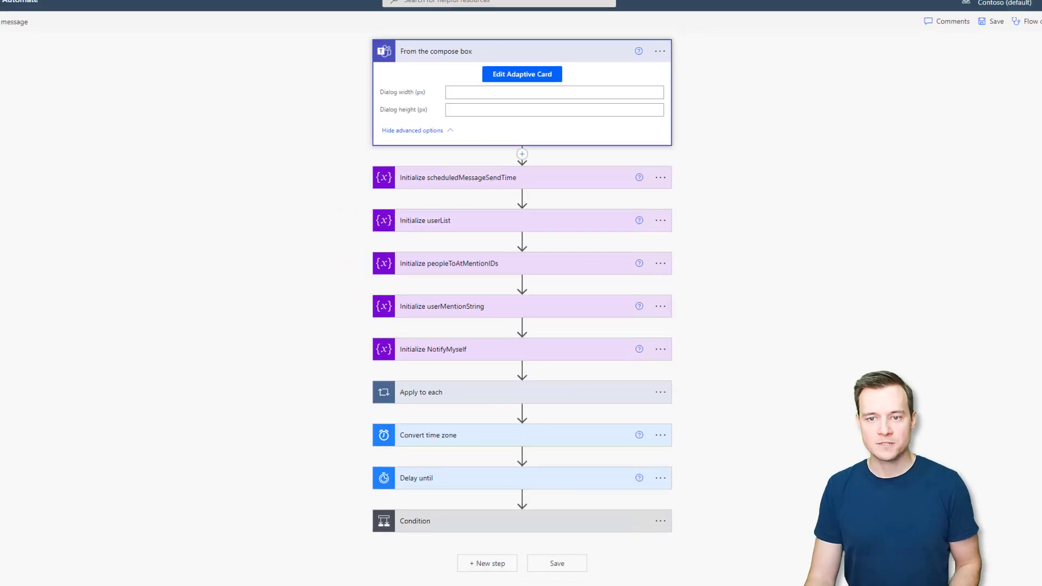
{"action": "left_click", "coordinate": [98, 56]}
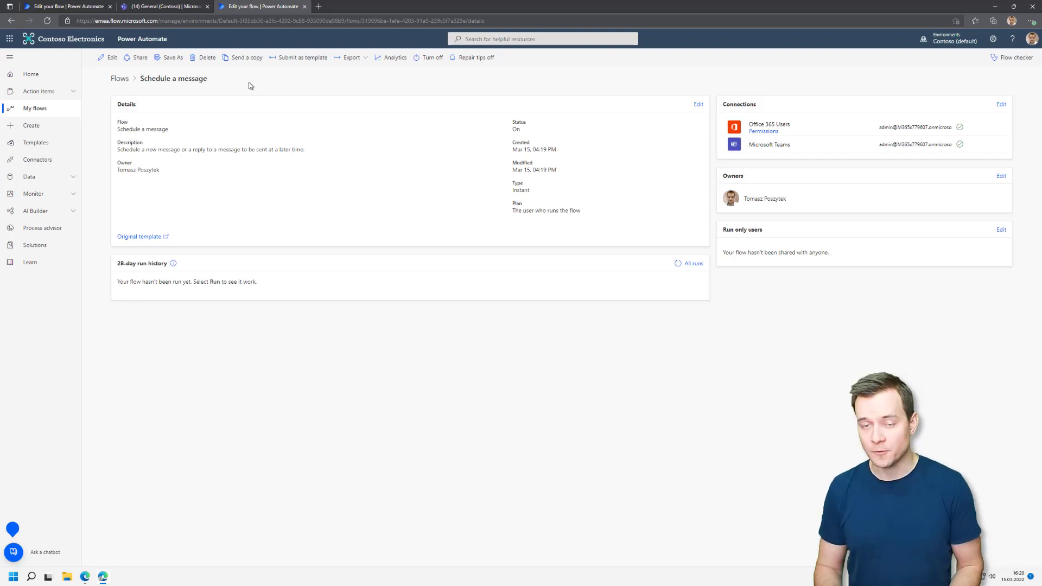
Switch to the browser tab with the Request new team members flow editor
{"action": "left_click", "coordinate": [70, 8]}
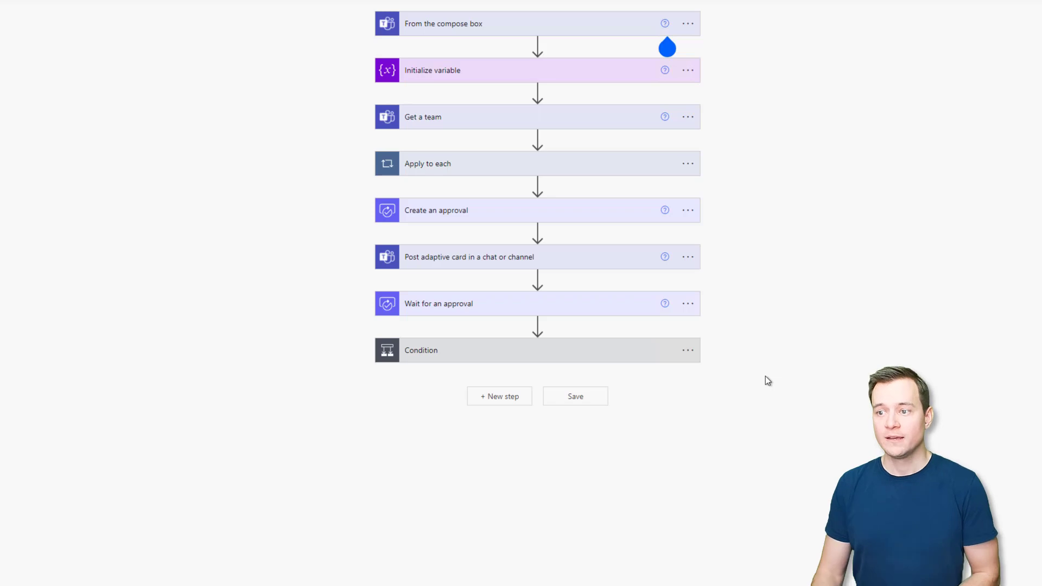
Expand the compose-box trigger, Initialize variable and Get a team steps and browse the variable's dynamic content
{"action": "left_click", "coordinate": [519, 31]}
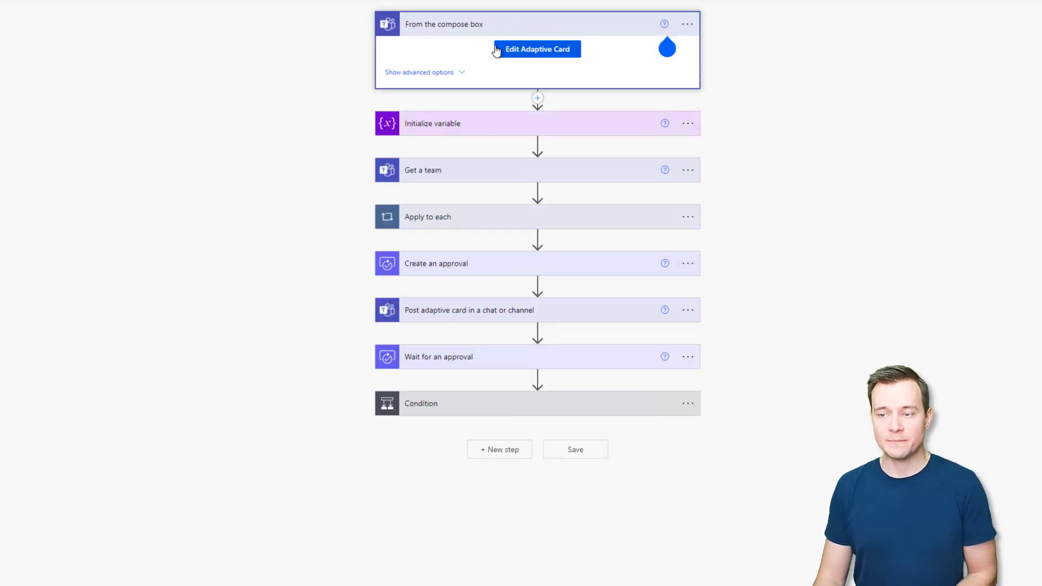
{"action": "left_click", "coordinate": [505, 130]}
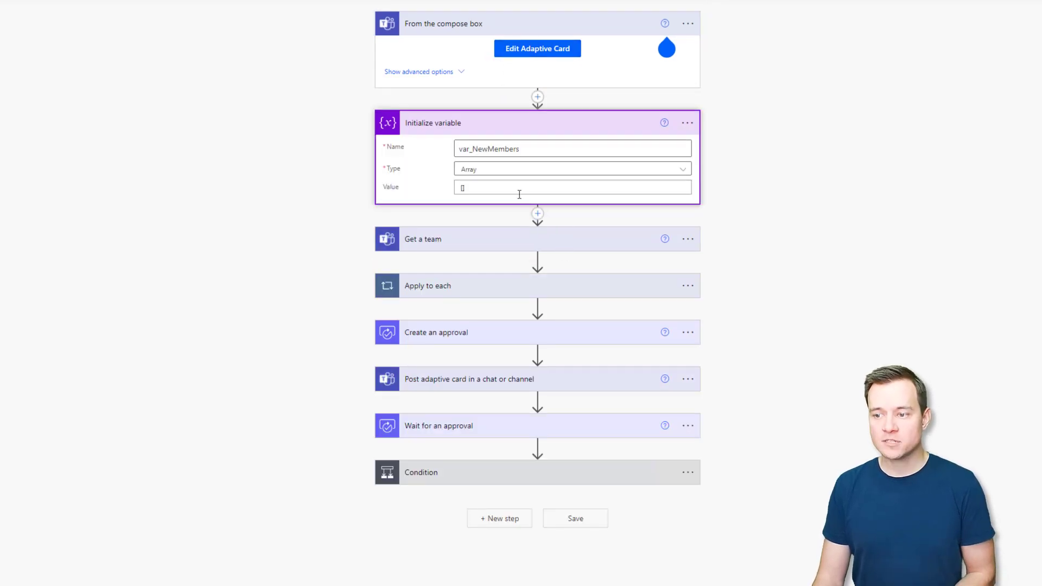
{"action": "left_click", "coordinate": [496, 240]}
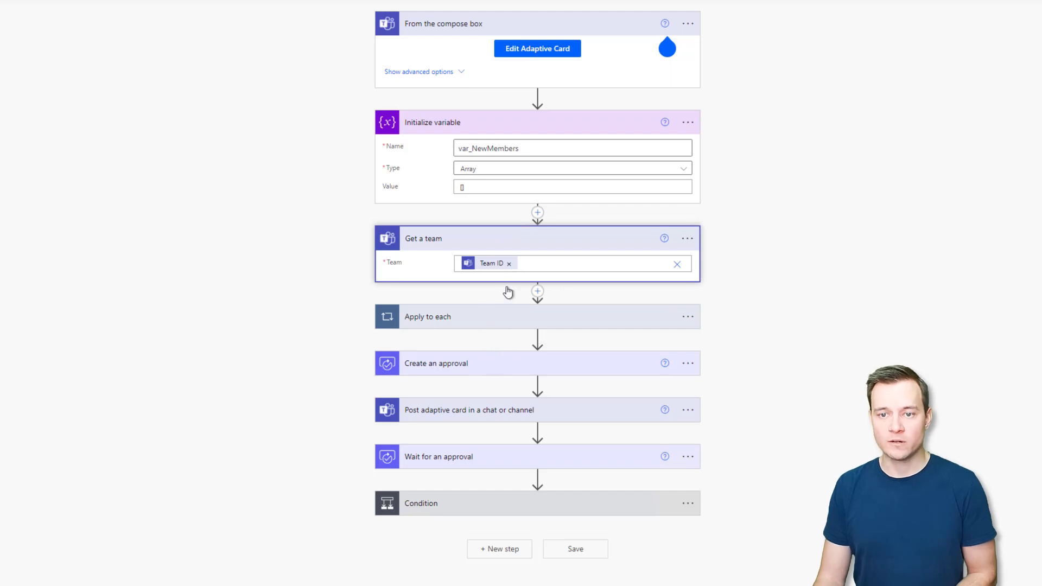
{"action": "left_click", "coordinate": [489, 188]}
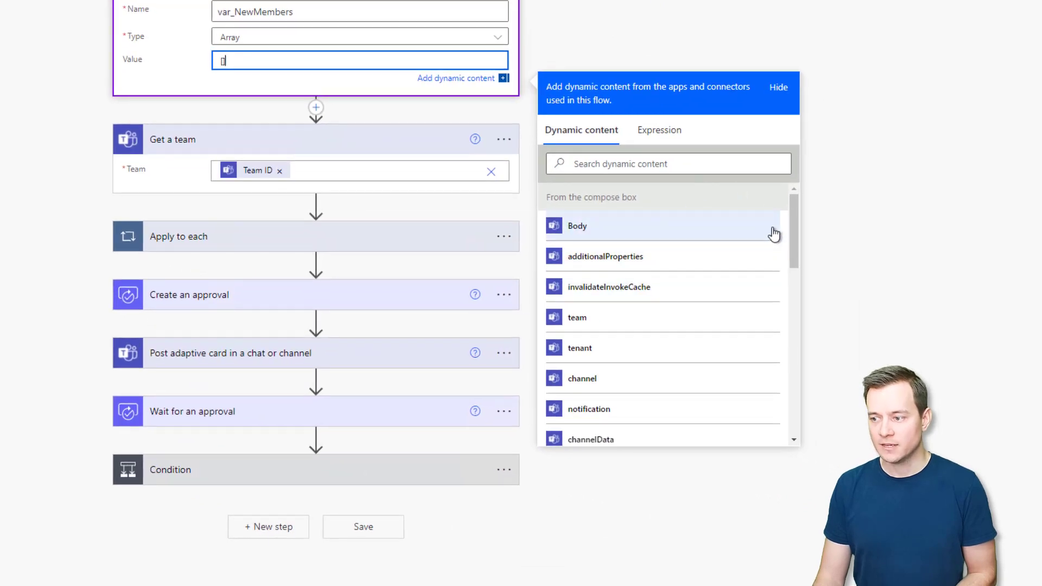
{"action": "scroll", "coordinate": [797, 218], "scroll_direction": "down", "scroll_amount": 2}
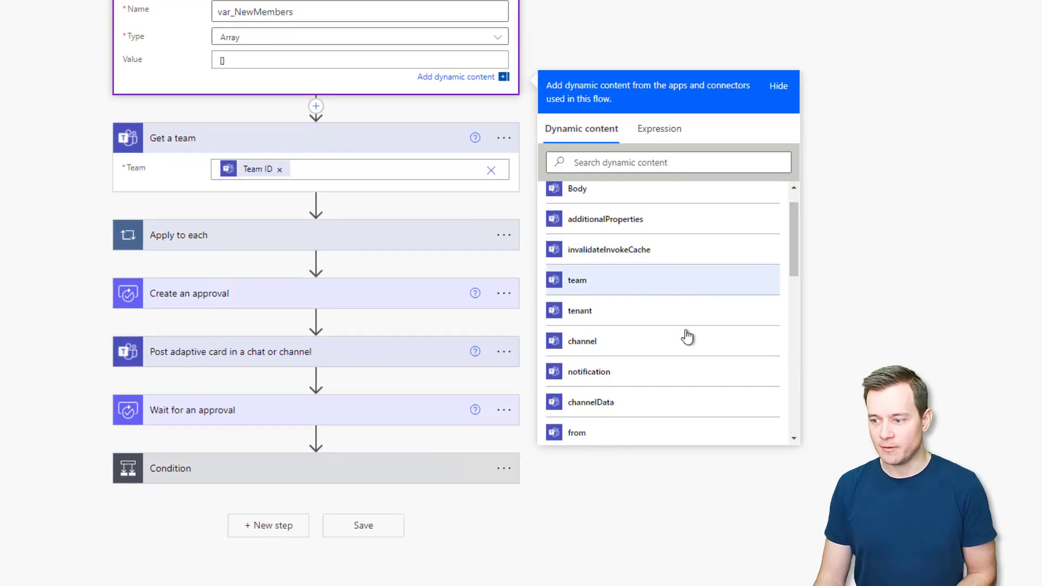
{"action": "scroll", "coordinate": [802, 268], "scroll_direction": "down", "scroll_amount": 1}
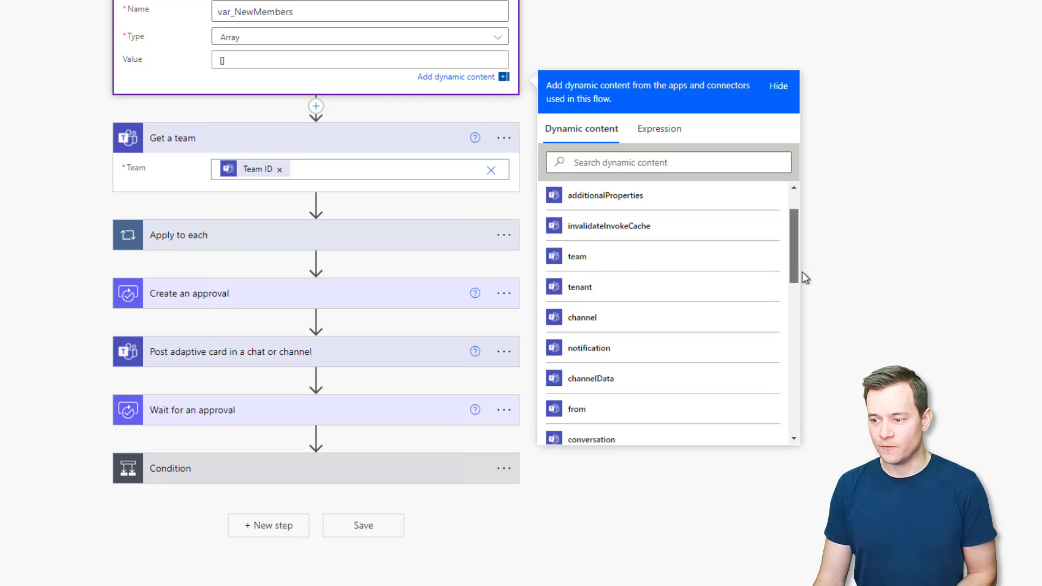
{"action": "scroll", "coordinate": [804, 277], "scroll_direction": "down", "scroll_amount": 12}
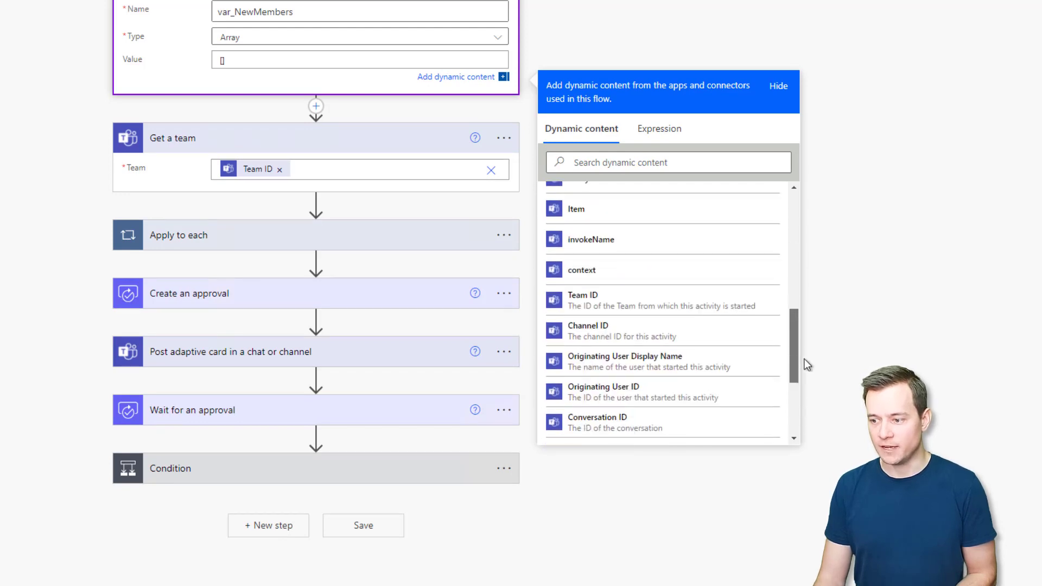
{"action": "scroll", "coordinate": [808, 365], "scroll_direction": "down", "scroll_amount": 6}
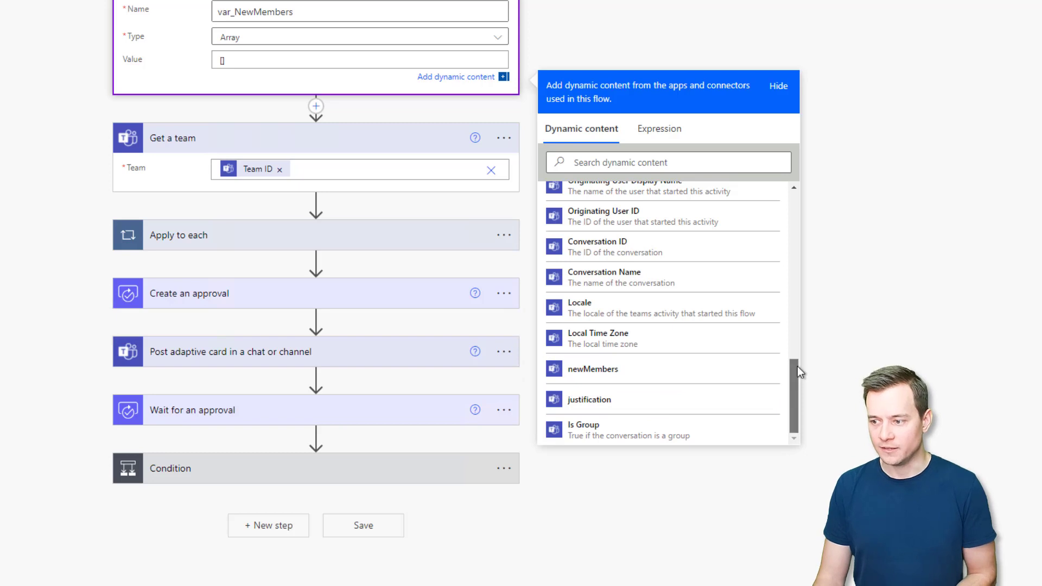
{"action": "scroll", "coordinate": [716, 353], "scroll_direction": "up", "scroll_amount": 2}
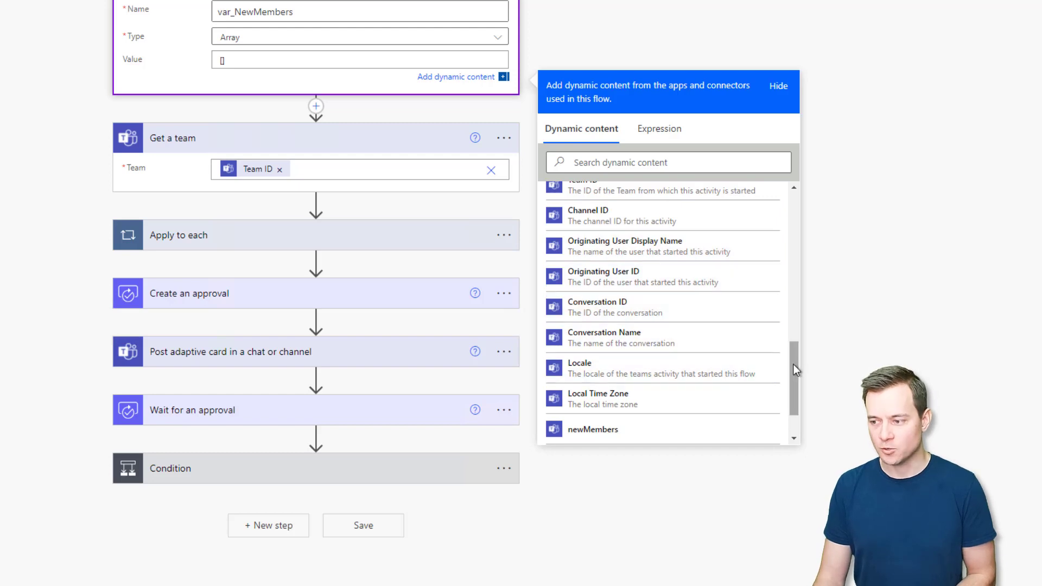
{"action": "left_click_drag", "start_coordinate": [793, 365], "coordinate": [792, 346]}
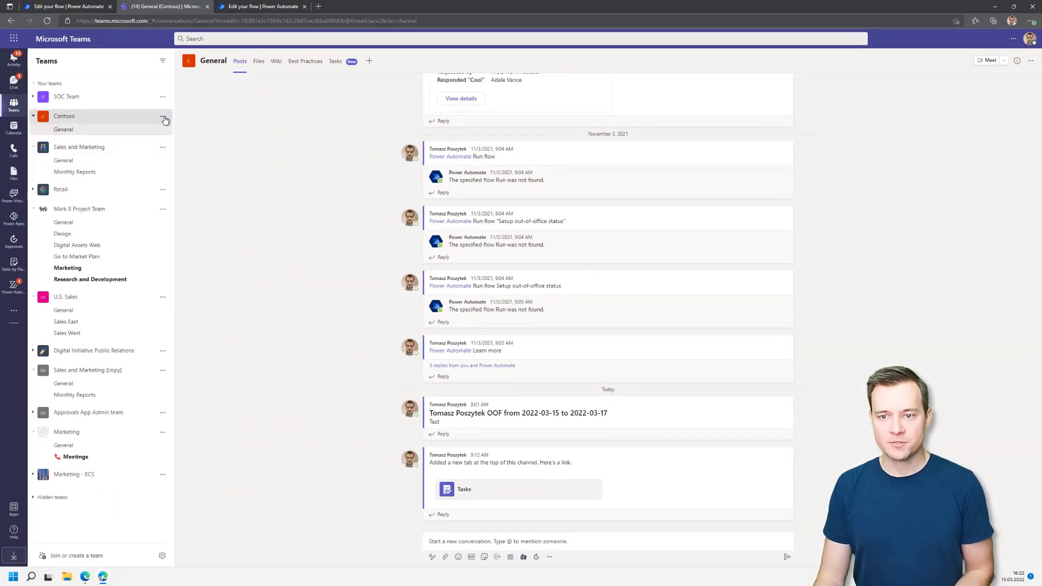
{"action": "left_click", "coordinate": [163, 116]}
{"action": "left_click", "coordinate": [188, 153]}
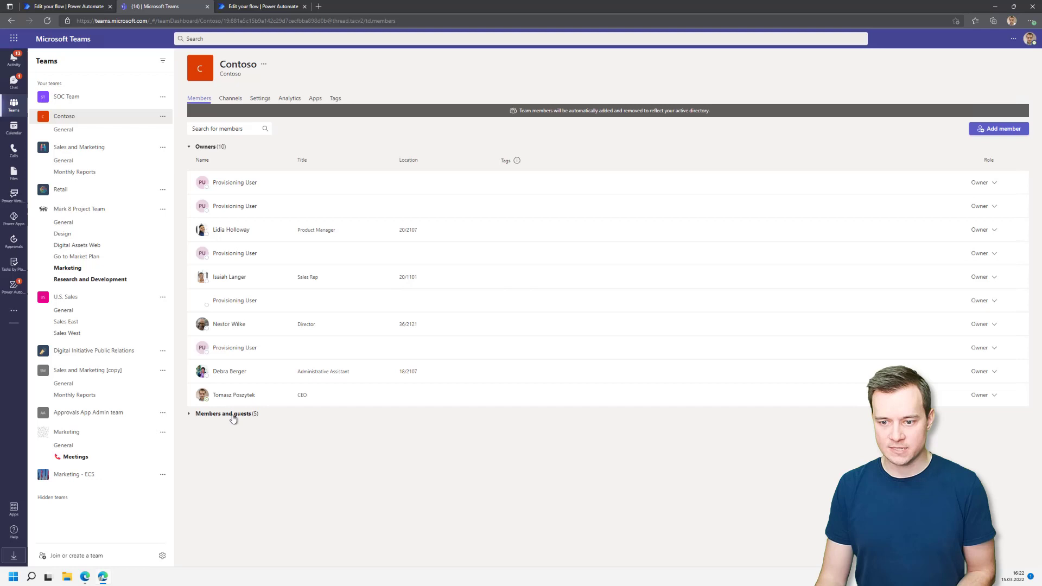
{"action": "left_click", "coordinate": [232, 416]}
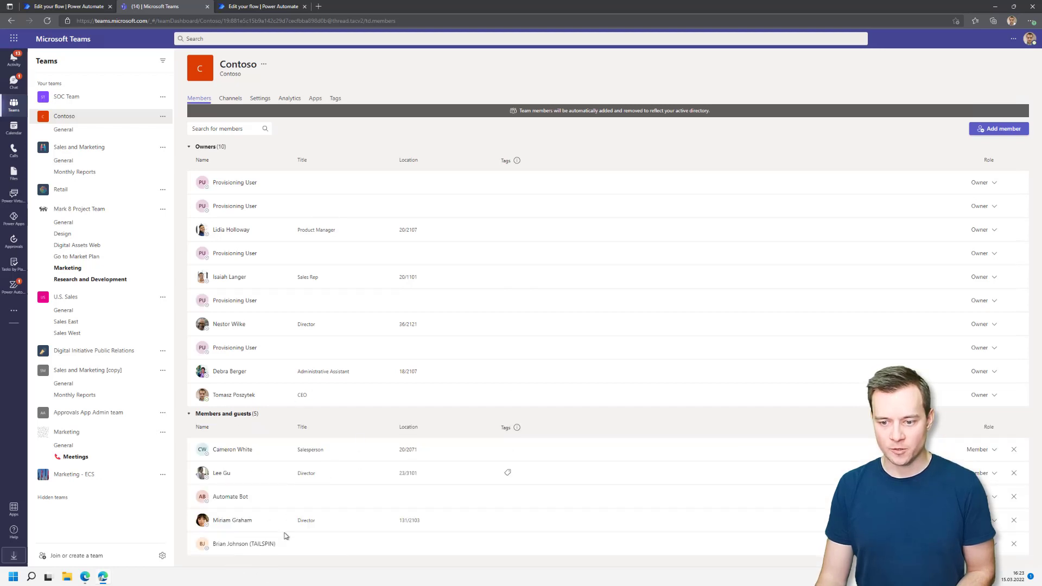
{"action": "left_click", "coordinate": [66, 133]}
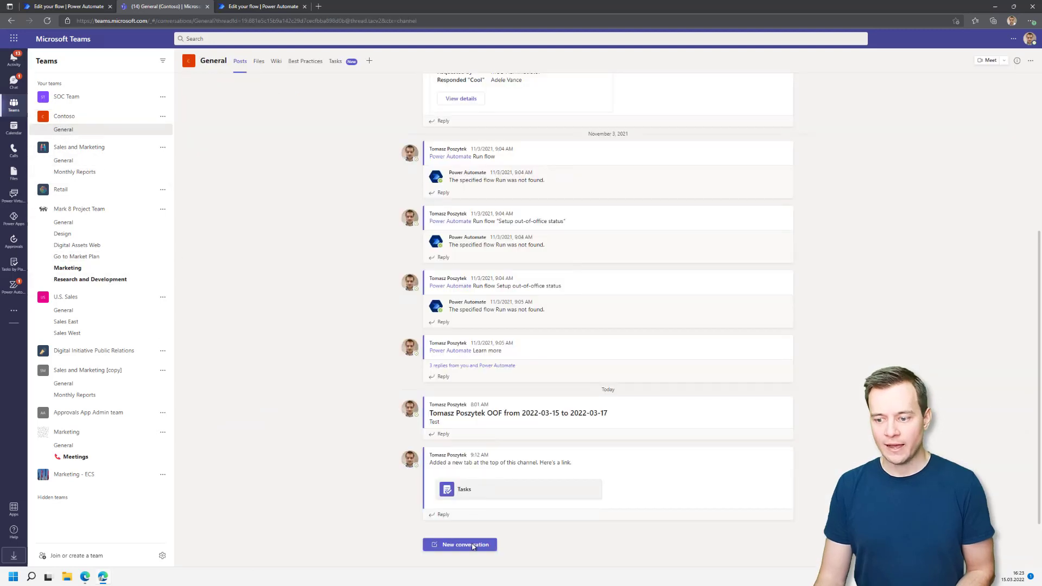
Launch the Request new team members workflow from the General channel's compose box
{"action": "left_click", "coordinate": [473, 546]}
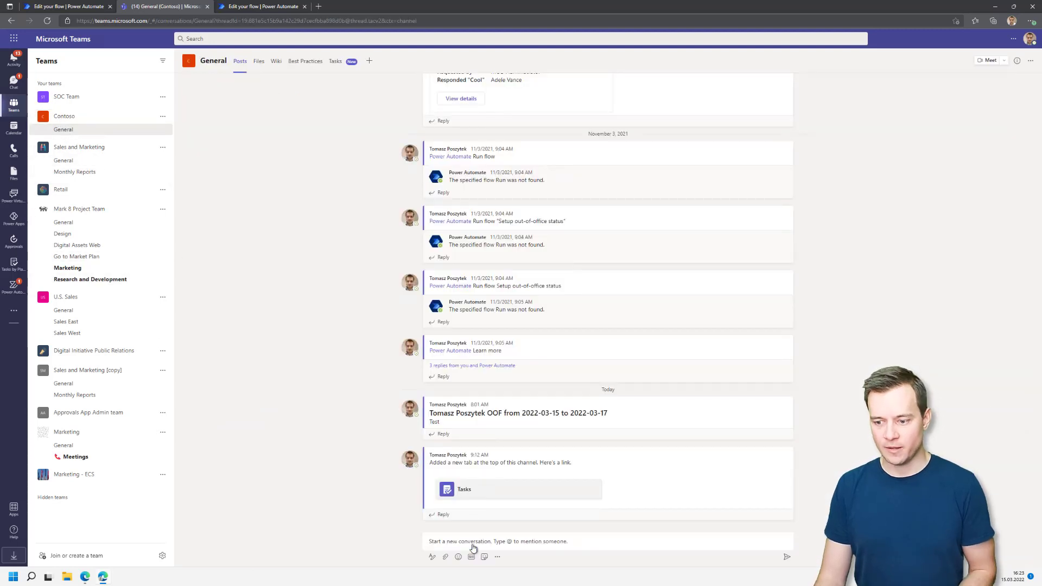
{"action": "left_click", "coordinate": [497, 557]}
{"action": "left_click", "coordinate": [498, 420]}
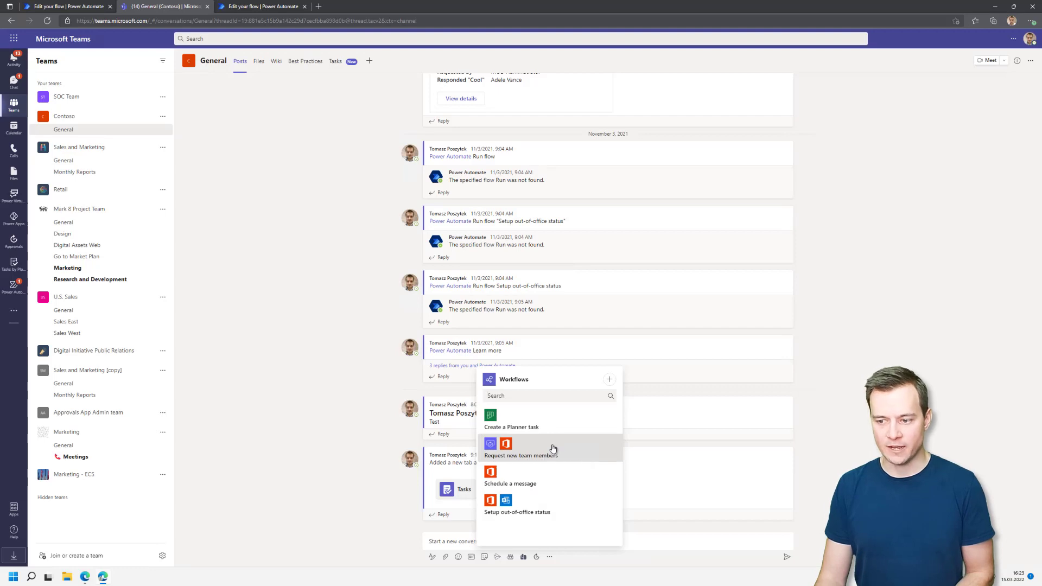
{"action": "left_click", "coordinate": [549, 446]}
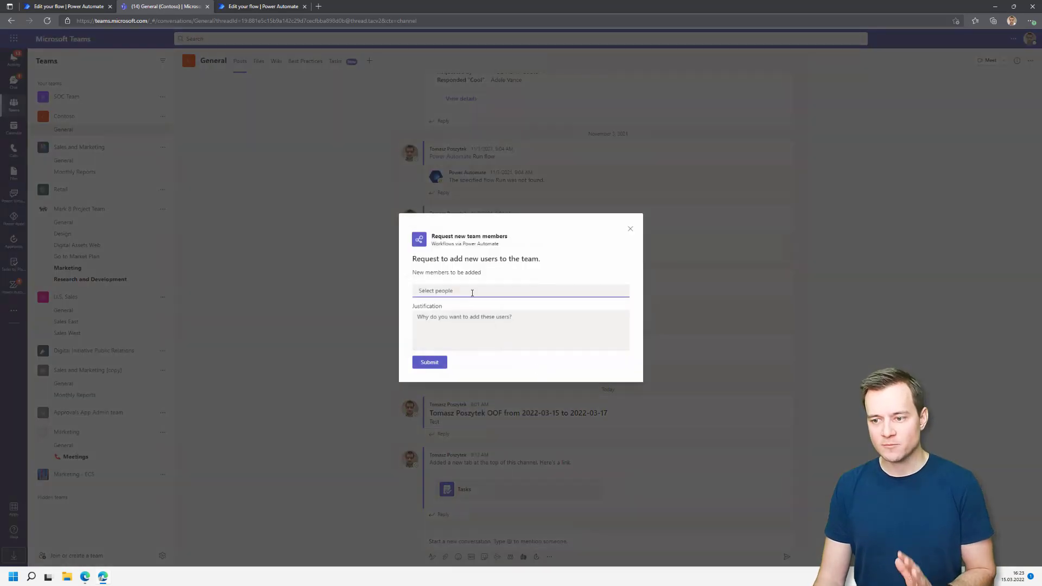
Add three colleagues as new members and type the justification 'We do miss them here ;)'
{"action": "left_click", "coordinate": [472, 292]}
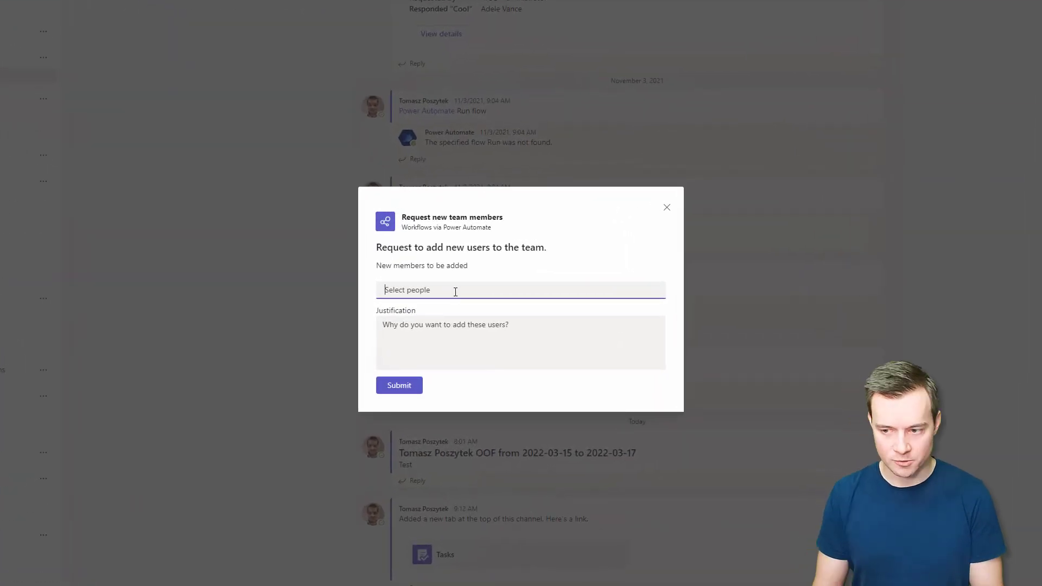
{"action": "type", "text": "ad"}
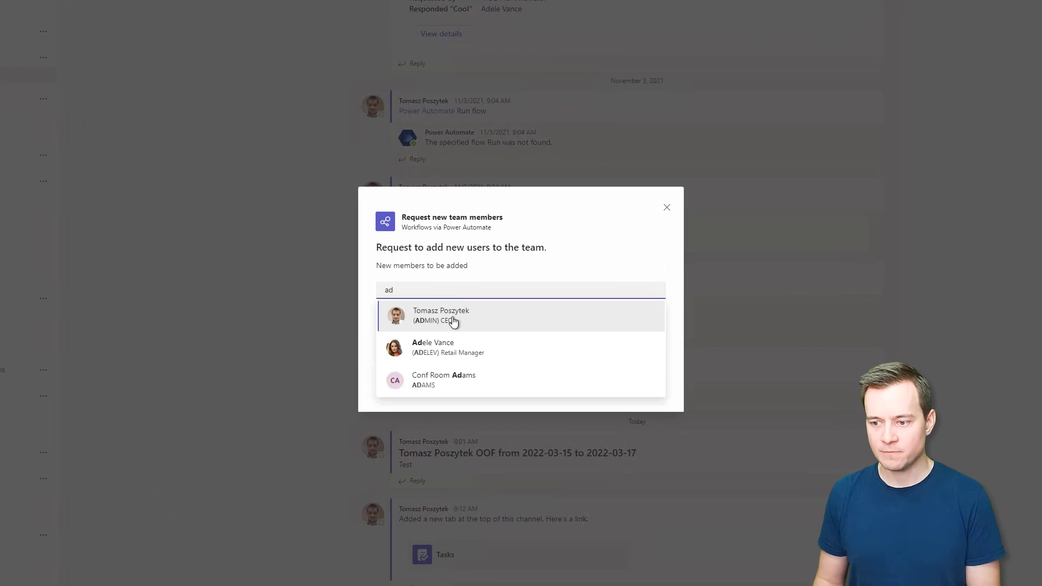
{"action": "left_click", "coordinate": [485, 312]}
{"action": "type", "text": "a"}
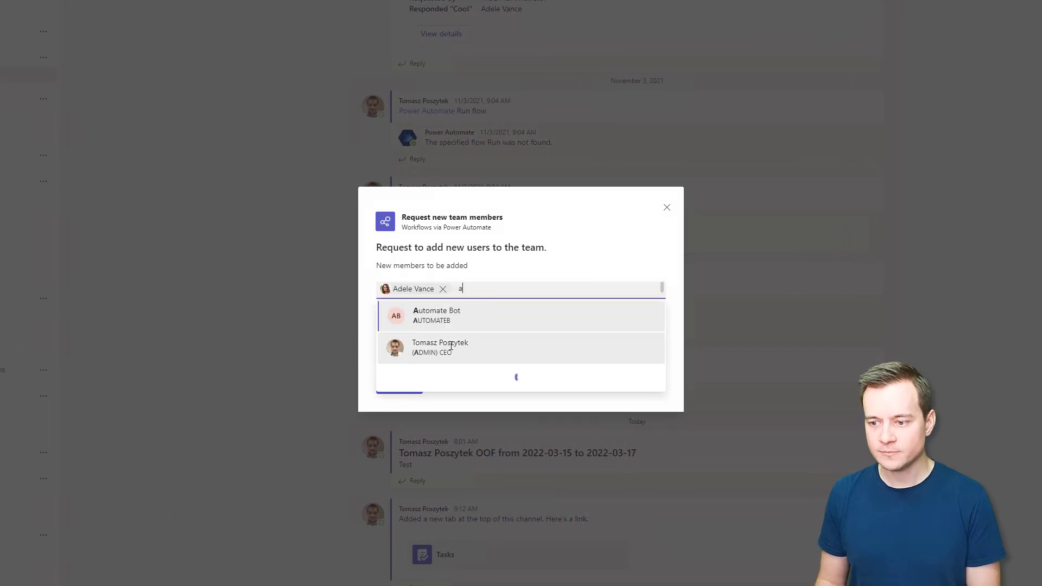
{"action": "left_click", "coordinate": [459, 380]}
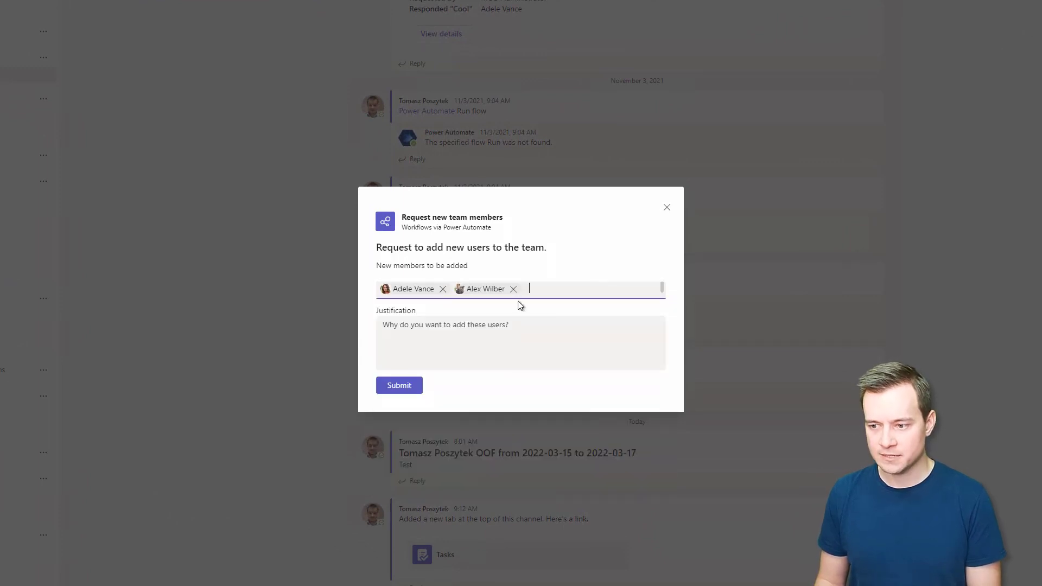
{"action": "type", "text": "a"}
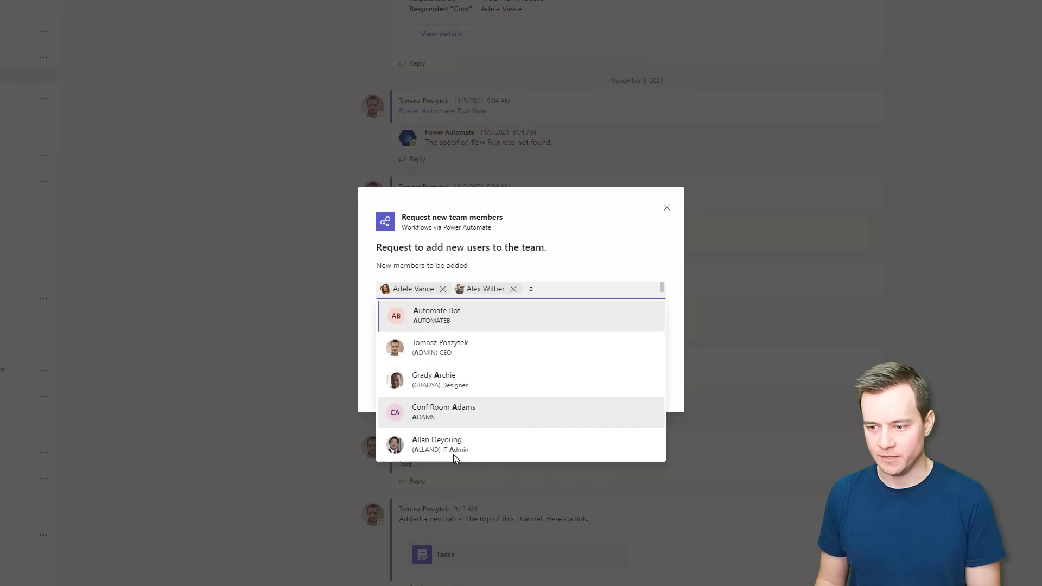
{"action": "left_click", "coordinate": [453, 455]}
{"action": "left_click", "coordinate": [464, 337]}
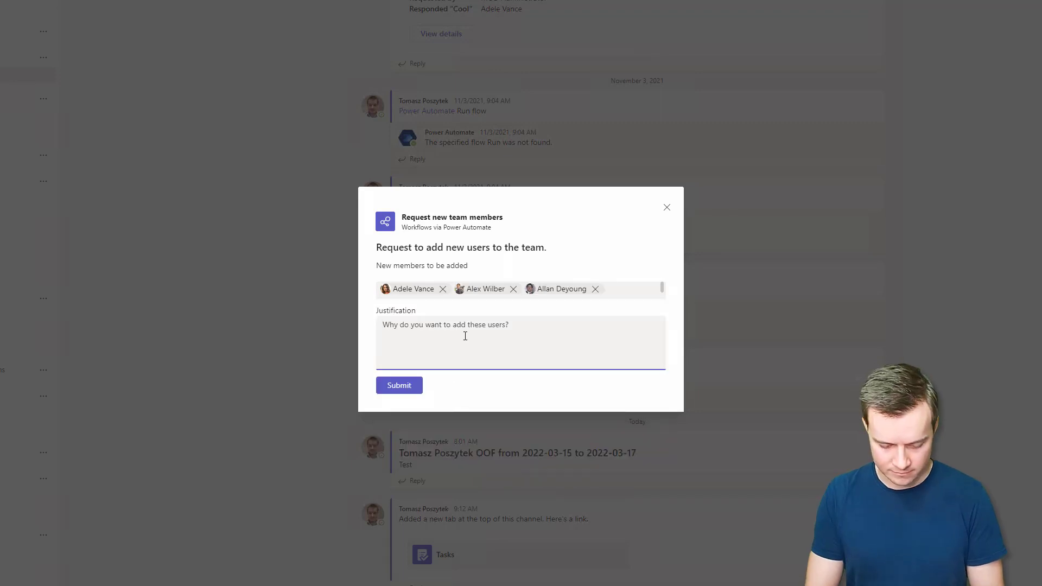
{"action": "type", "text": "W"}
{"action": "type", "text": "e do miss them he"}
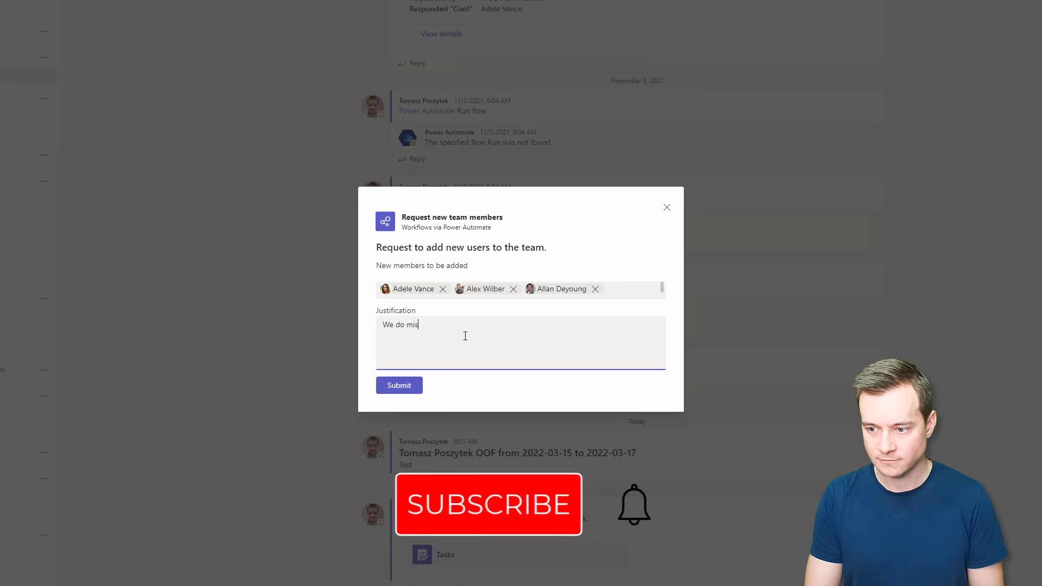
{"action": "type", "text": "re ;)"}
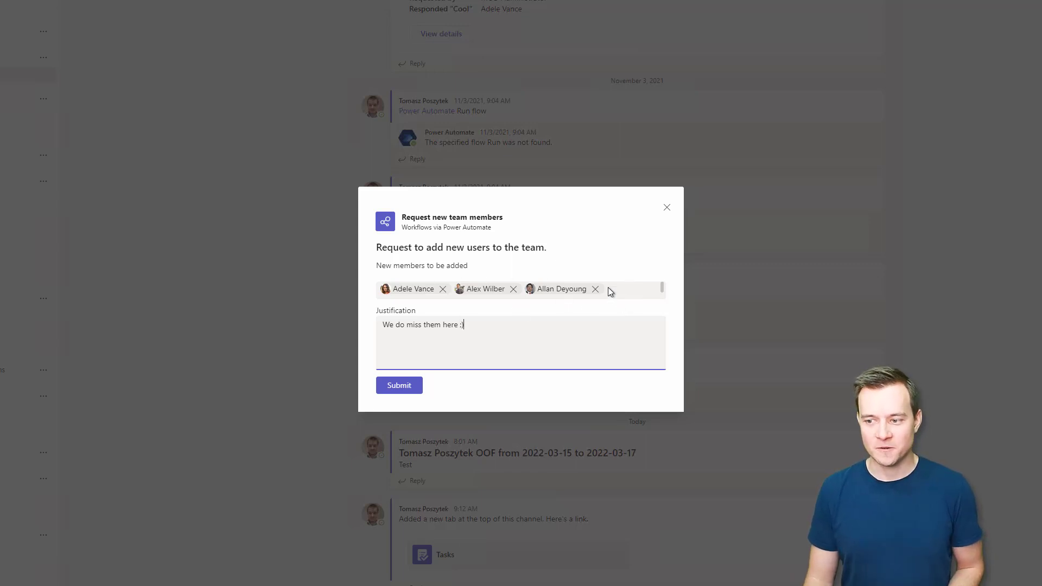
Submit the new members request and scroll through the flow in the editor
{"action": "left_click", "coordinate": [405, 386]}
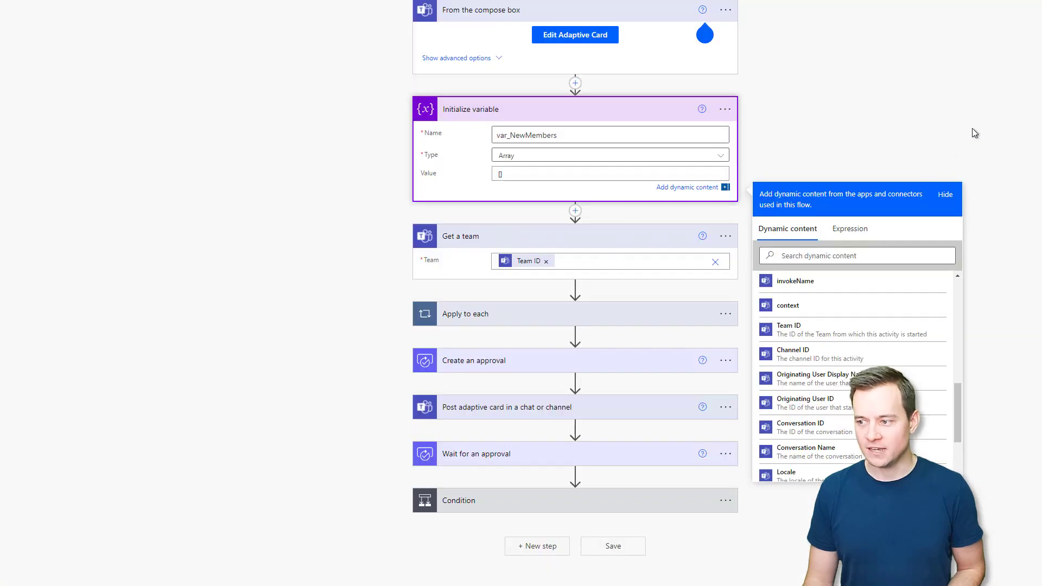
{"action": "left_click", "coordinate": [802, 344]}
{"action": "scroll", "coordinate": [601, 263], "scroll_direction": "down", "scroll_amount": 2}
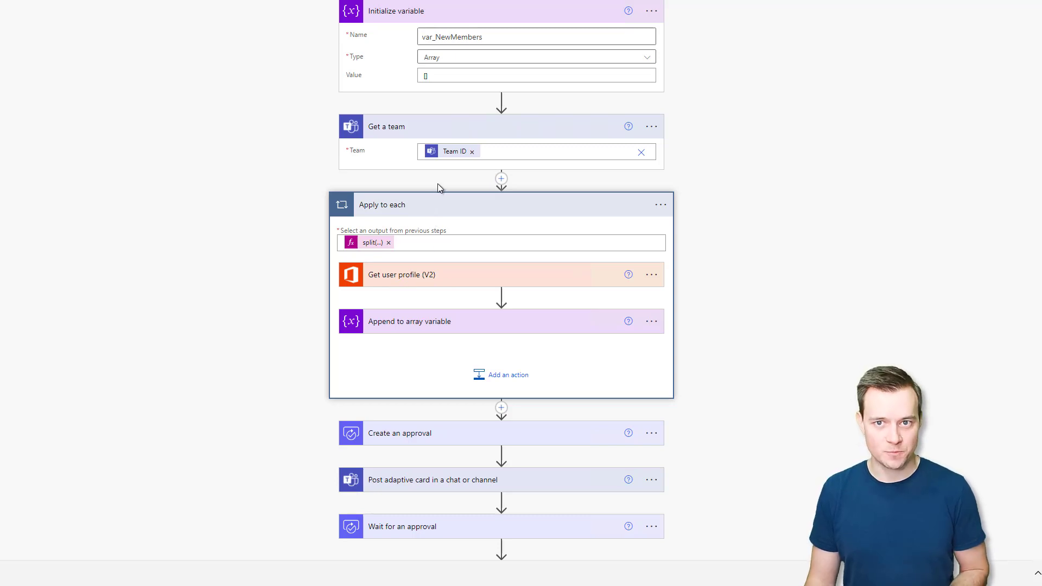
{"action": "scroll", "coordinate": [266, 272], "scroll_direction": "down", "scroll_amount": 2}
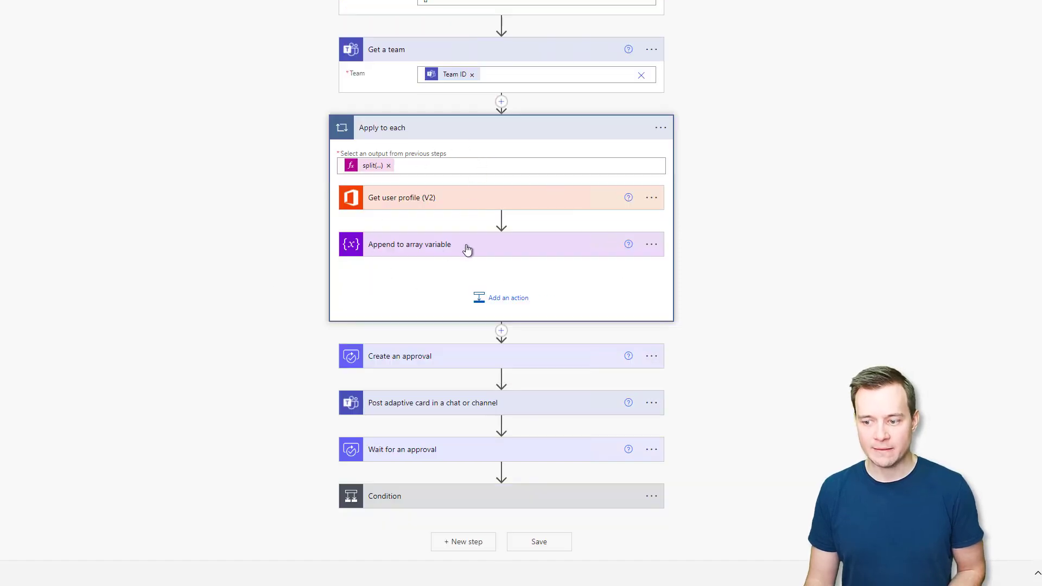
Expand Create an approval, Wait for an approval, Condition, Apply to each 2 and the rejection message step
{"action": "left_click", "coordinate": [450, 357]}
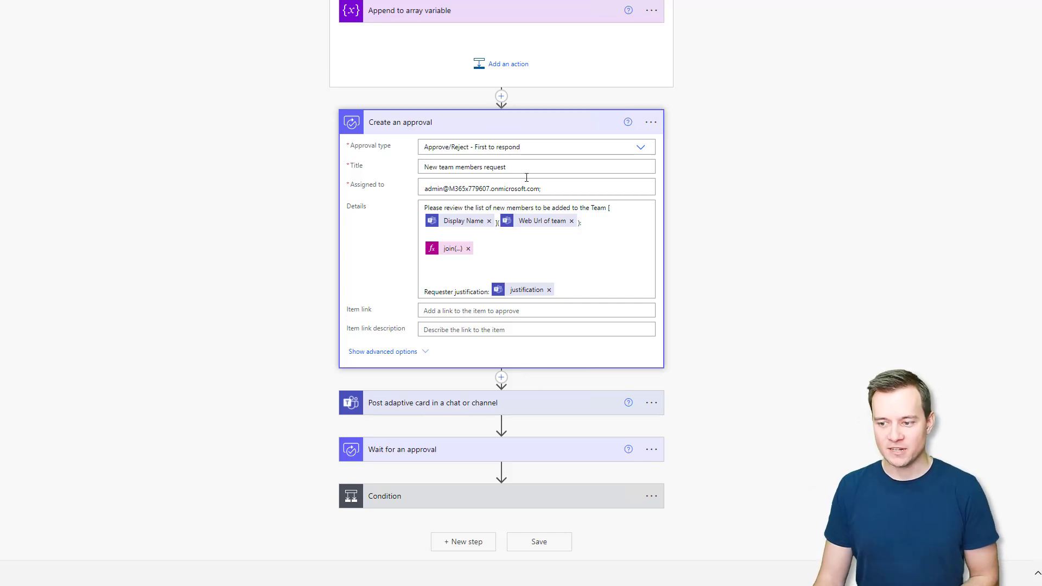
{"action": "left_click", "coordinate": [464, 456]}
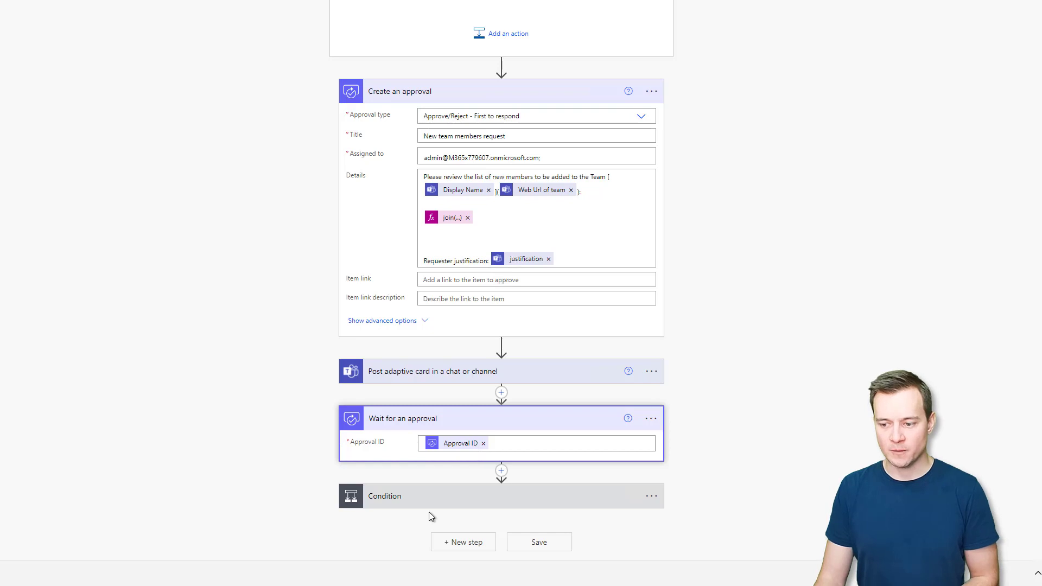
{"action": "left_click", "coordinate": [432, 499]}
{"action": "scroll", "coordinate": [208, 413], "scroll_direction": "down", "scroll_amount": 5}
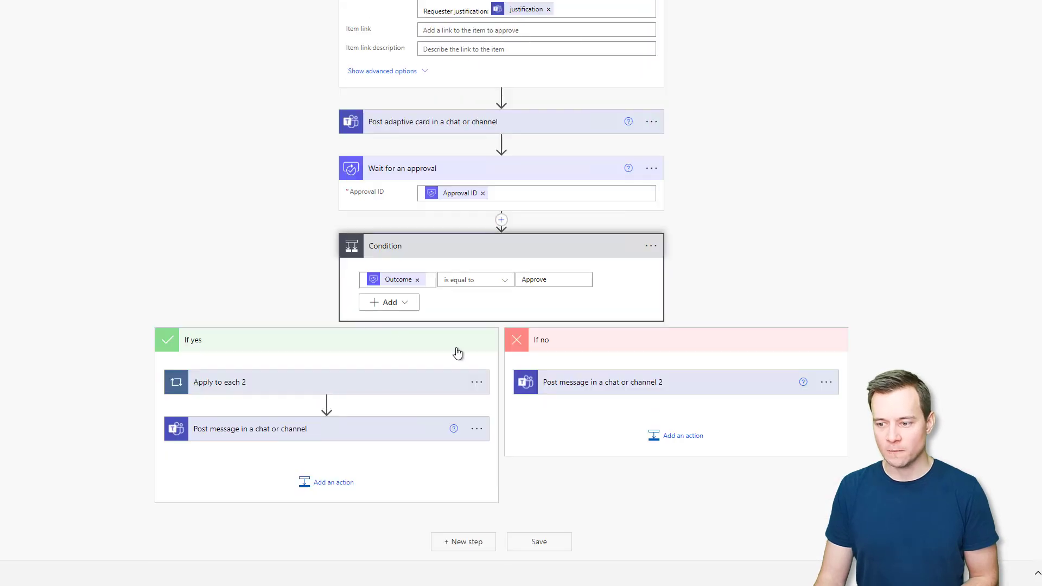
{"action": "left_click", "coordinate": [303, 392]}
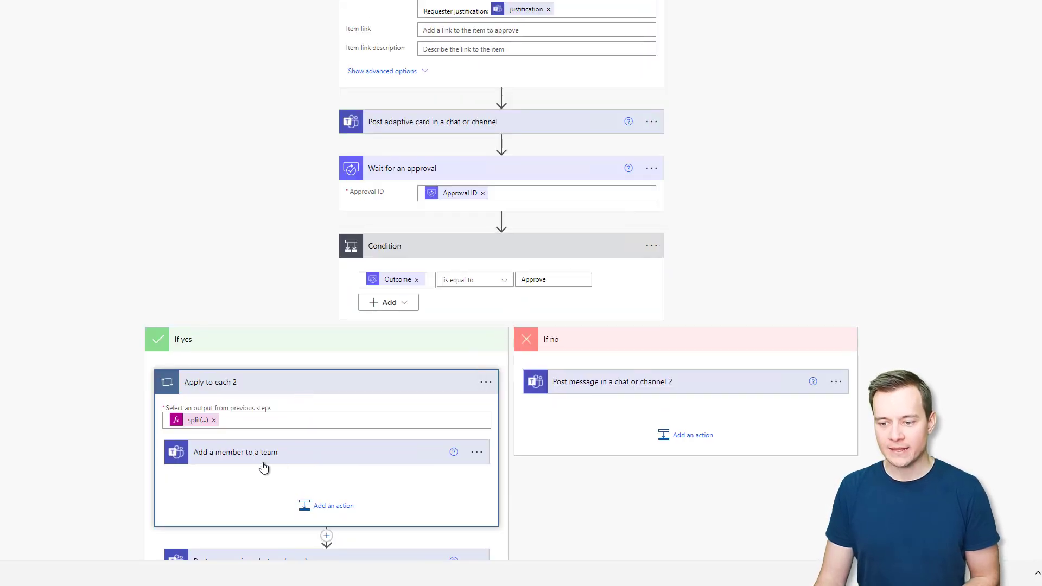
{"action": "left_click", "coordinate": [682, 381]}
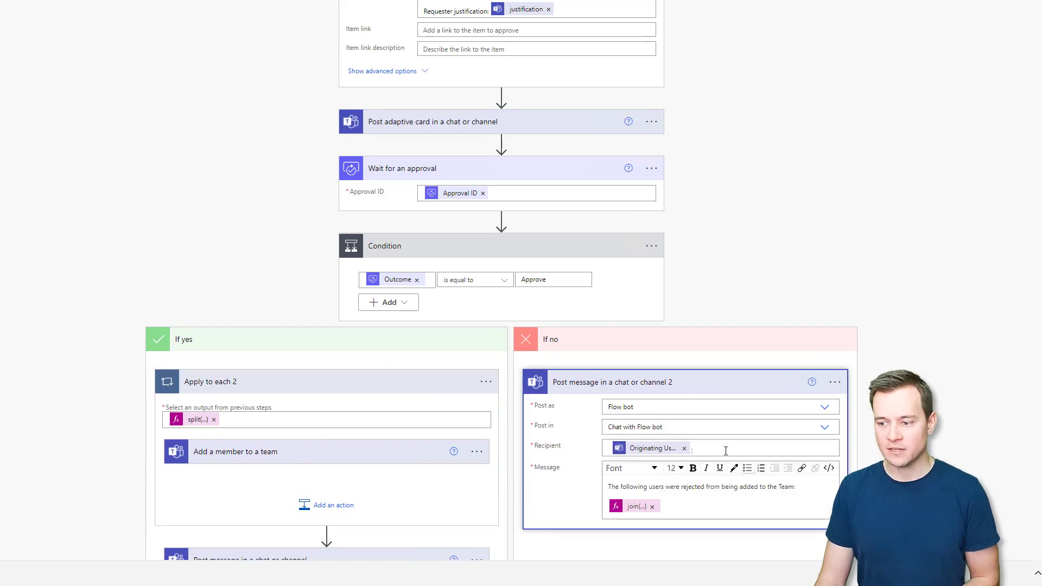
{"action": "mouse_move", "coordinate": [652, 451]}
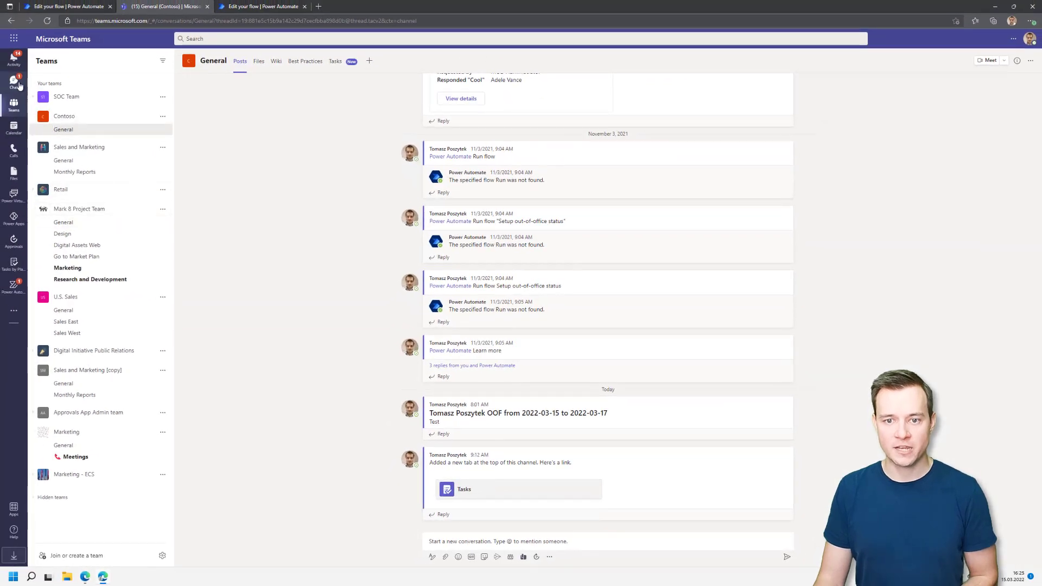
In the Power Automate chat, approve the New team members request with comment 'Ok, no problem.'
{"action": "left_click", "coordinate": [19, 85]}
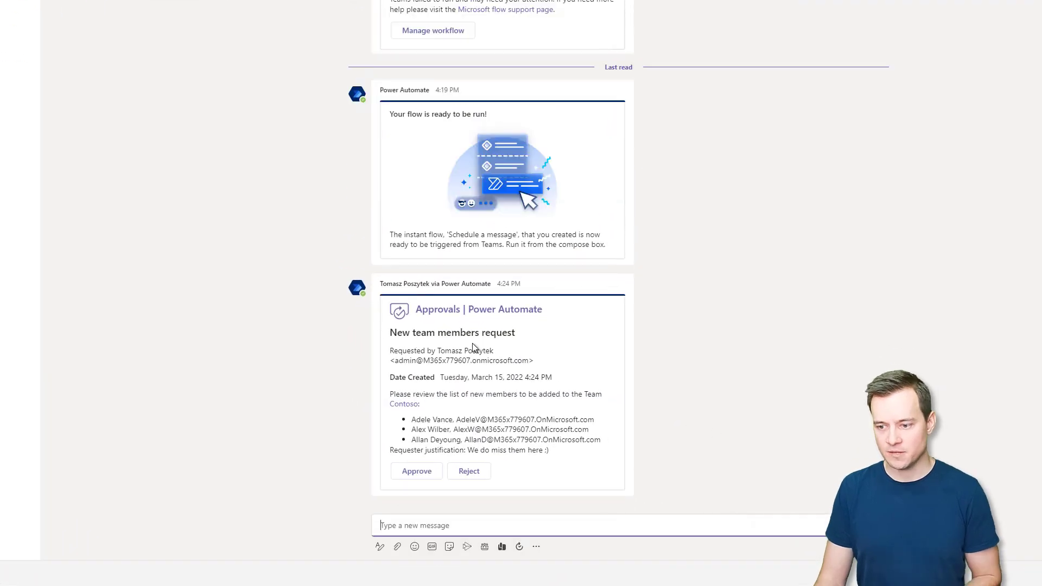
{"action": "left_click", "coordinate": [561, 369]}
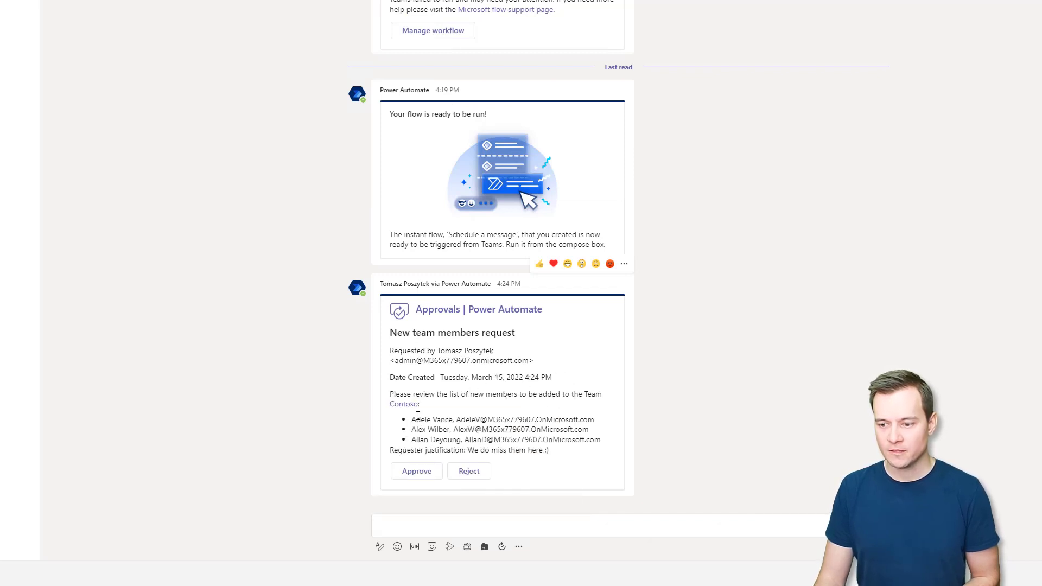
{"action": "left_click_drag", "start_coordinate": [425, 419], "coordinate": [484, 441]}
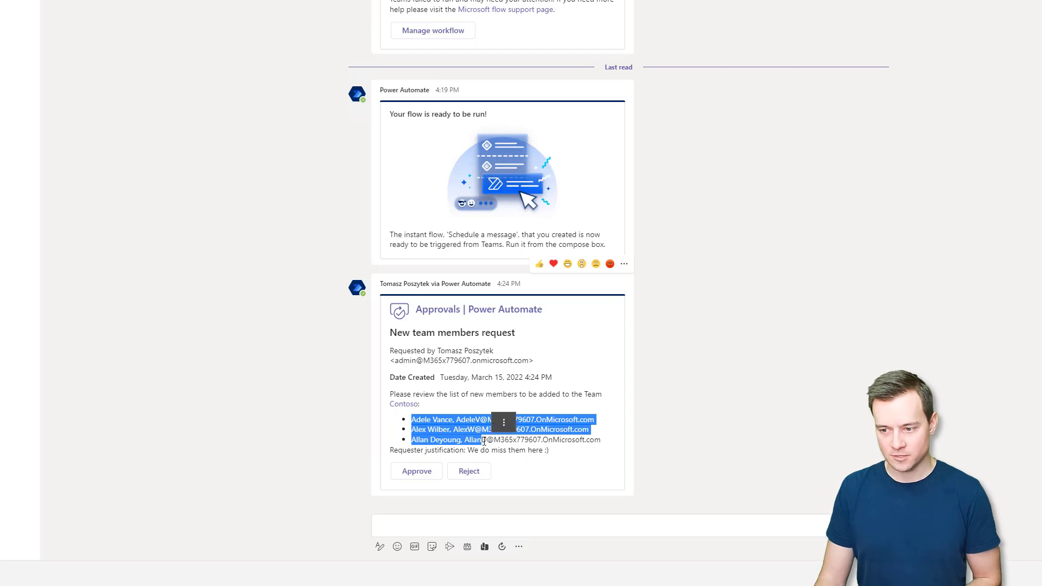
{"action": "left_click", "coordinate": [467, 441]}
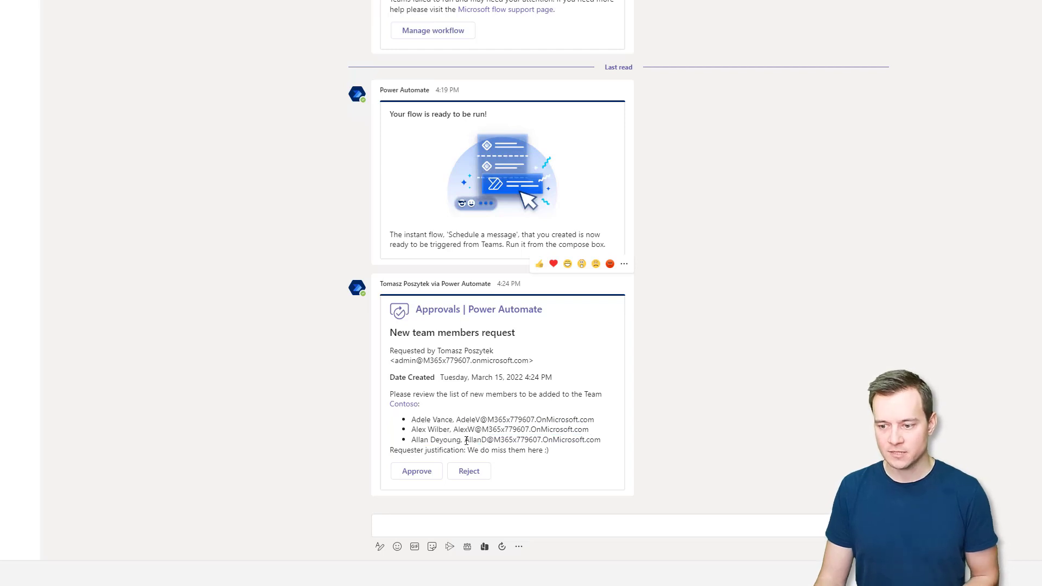
{"action": "left_click", "coordinate": [418, 471]}
{"action": "left_click", "coordinate": [448, 443]}
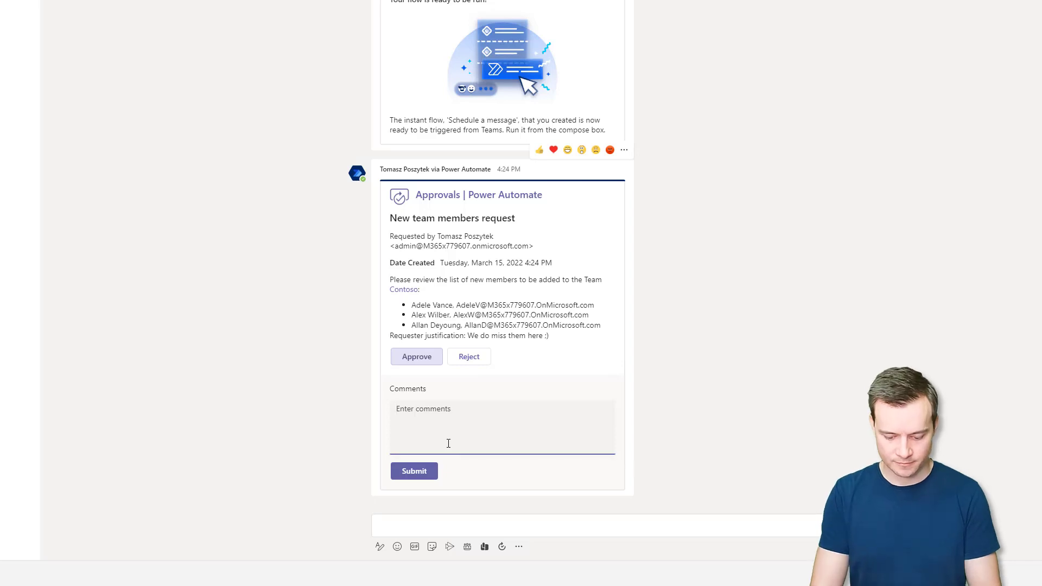
{"action": "type", "text": "Ok, no p"}
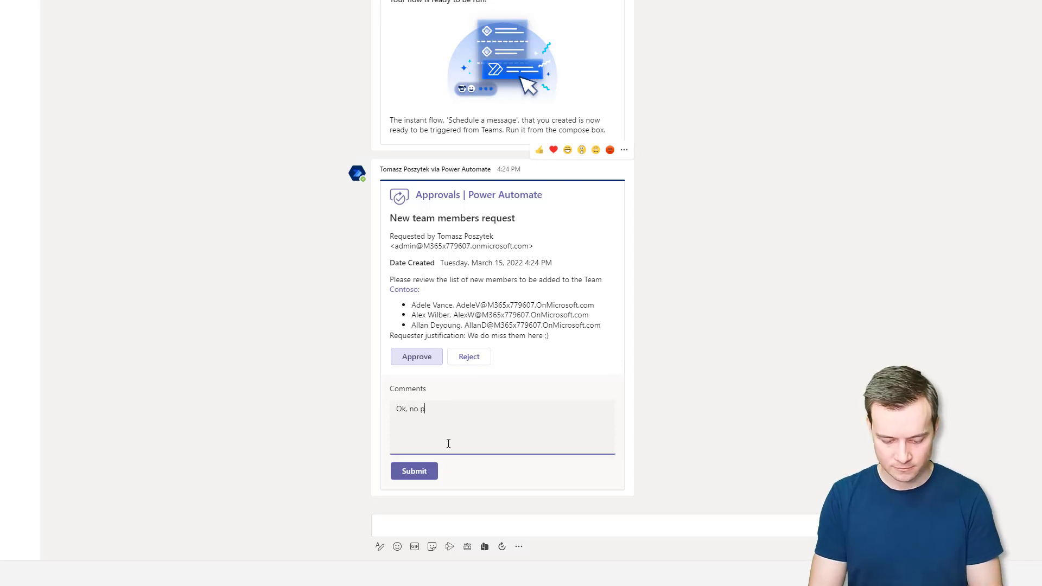
{"action": "type", "text": "roblem."}
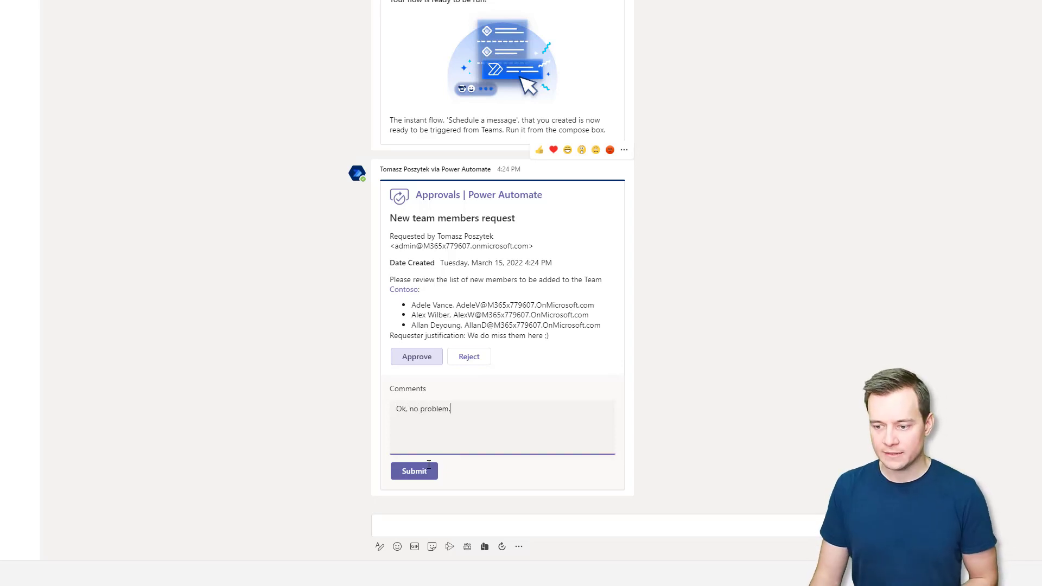
{"action": "left_click", "coordinate": [427, 471]}
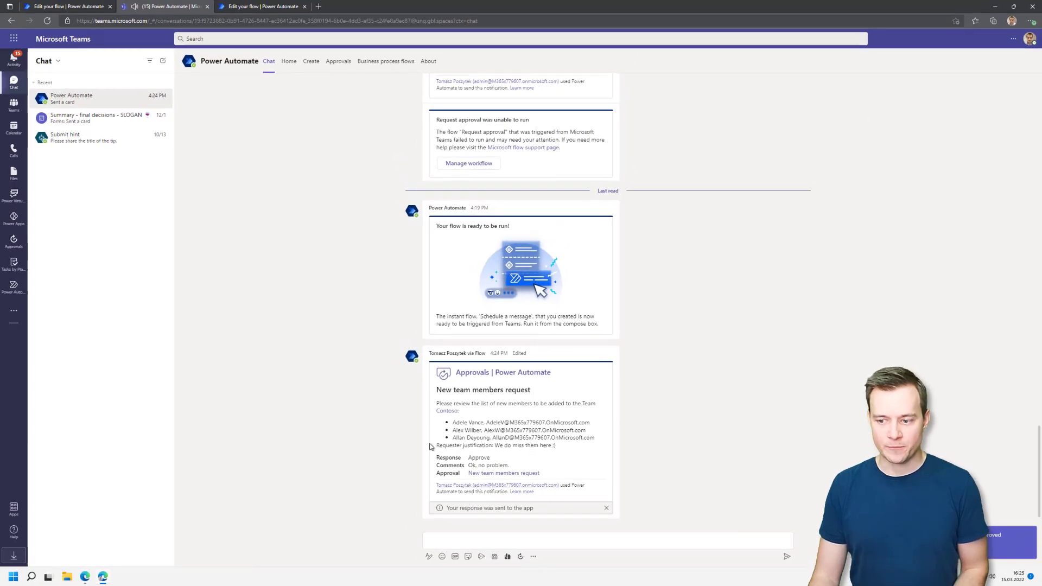
Go to the Contoso General channel to see the New members added post
{"action": "left_click", "coordinate": [13, 105]}
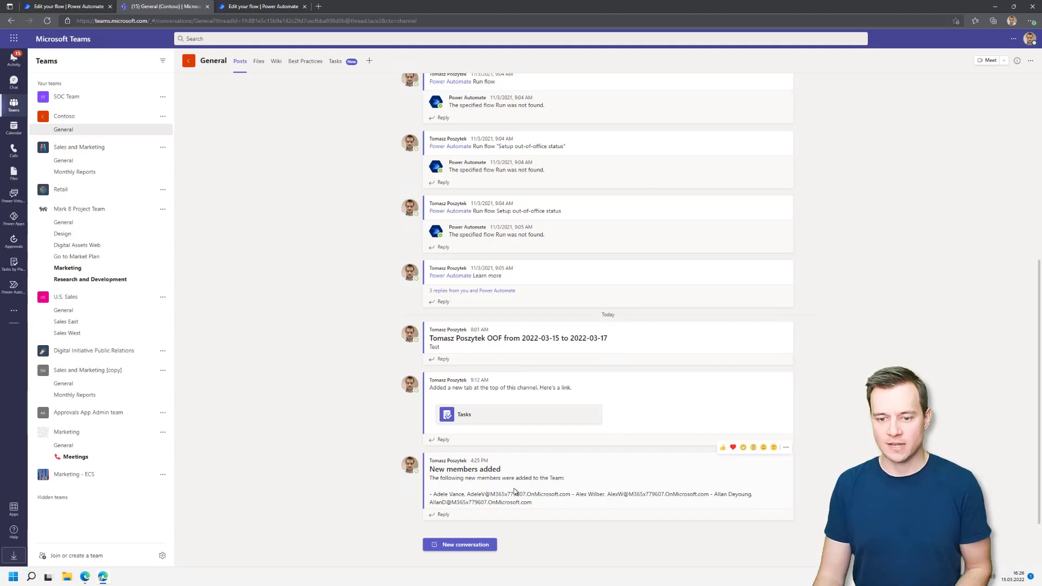
{"action": "left_click", "coordinate": [162, 116]}
{"action": "left_click", "coordinate": [180, 157]}
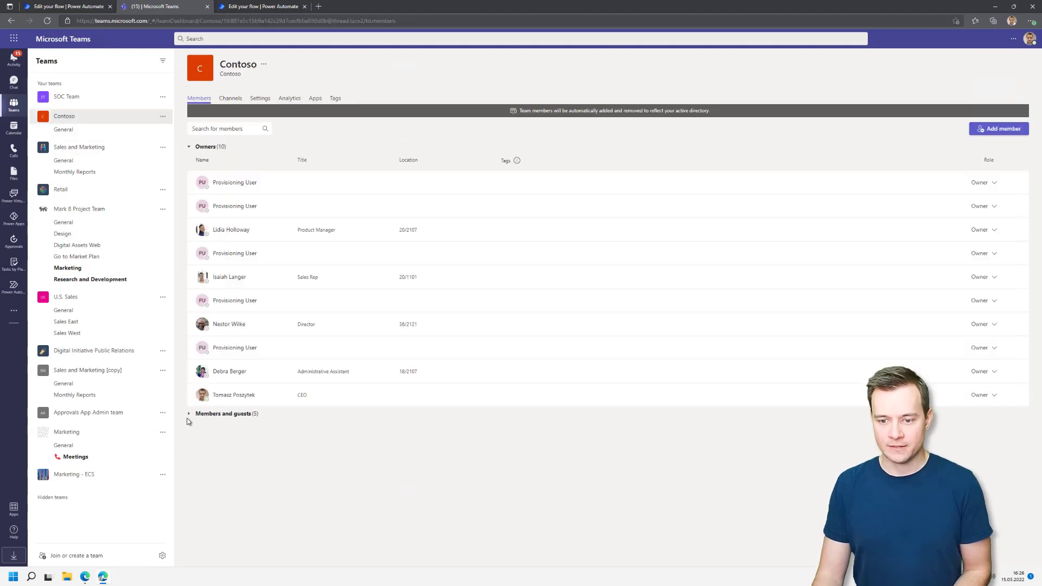
{"action": "left_click", "coordinate": [188, 415]}
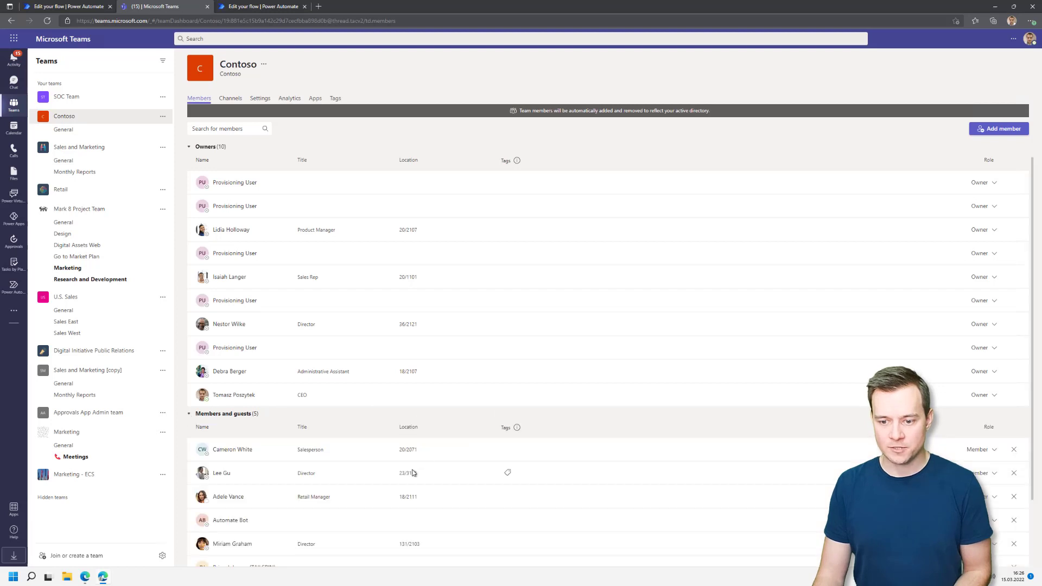
{"action": "scroll", "coordinate": [413, 473], "scroll_direction": "down", "scroll_amount": 2}
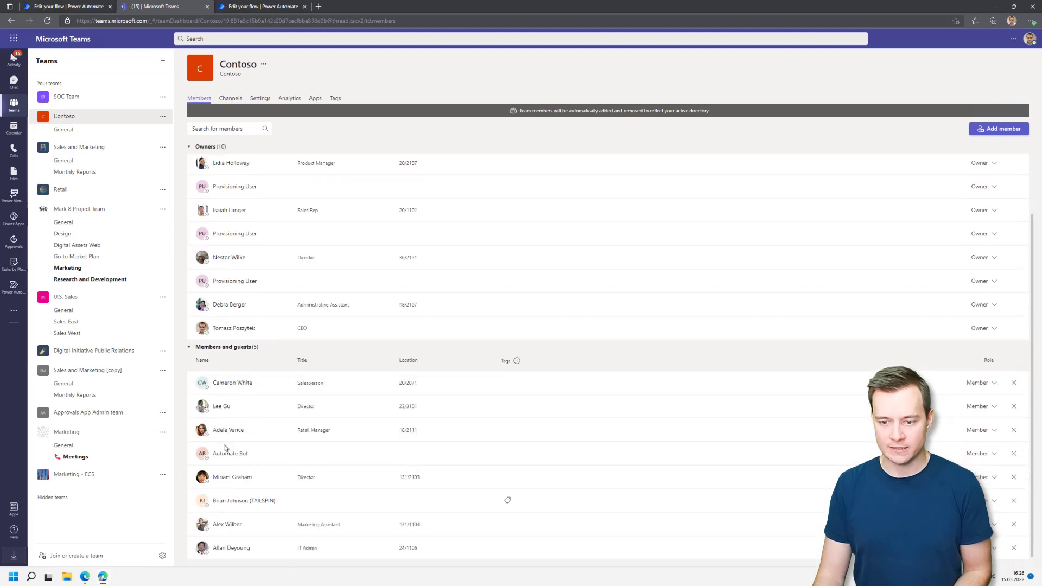
{"action": "left_click", "coordinate": [61, 131]}
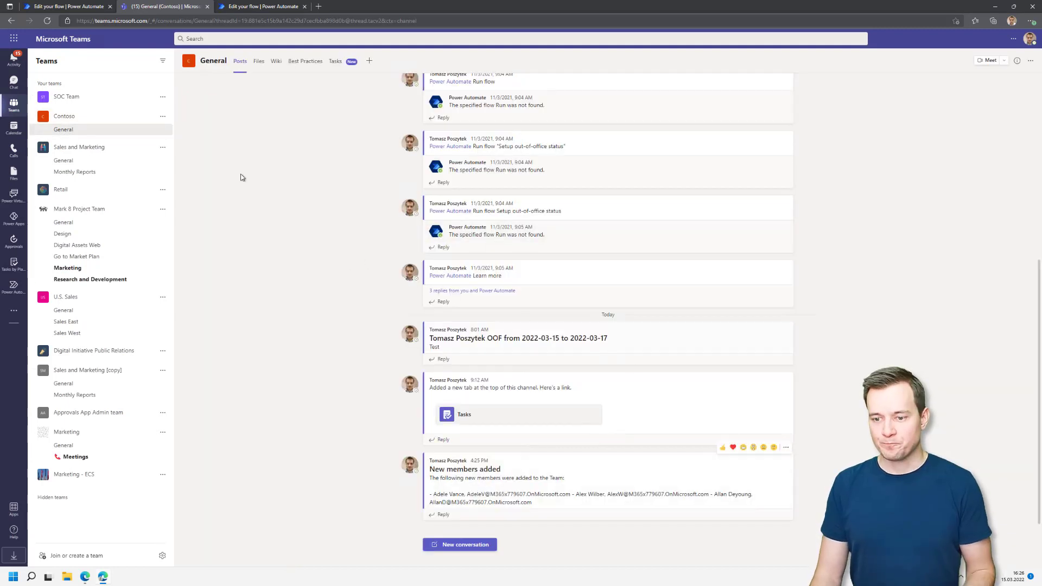
Switch back to the Edit your flow tab and scroll up to the flow's first step
{"action": "left_click", "coordinate": [73, 7]}
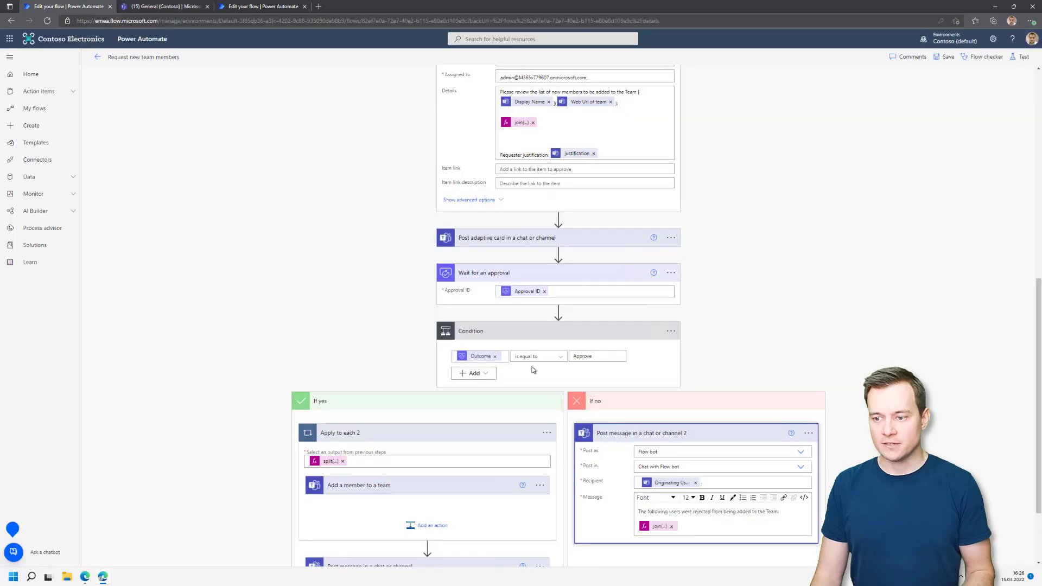
{"action": "scroll", "coordinate": [799, 284], "scroll_direction": "up", "scroll_amount": 10}
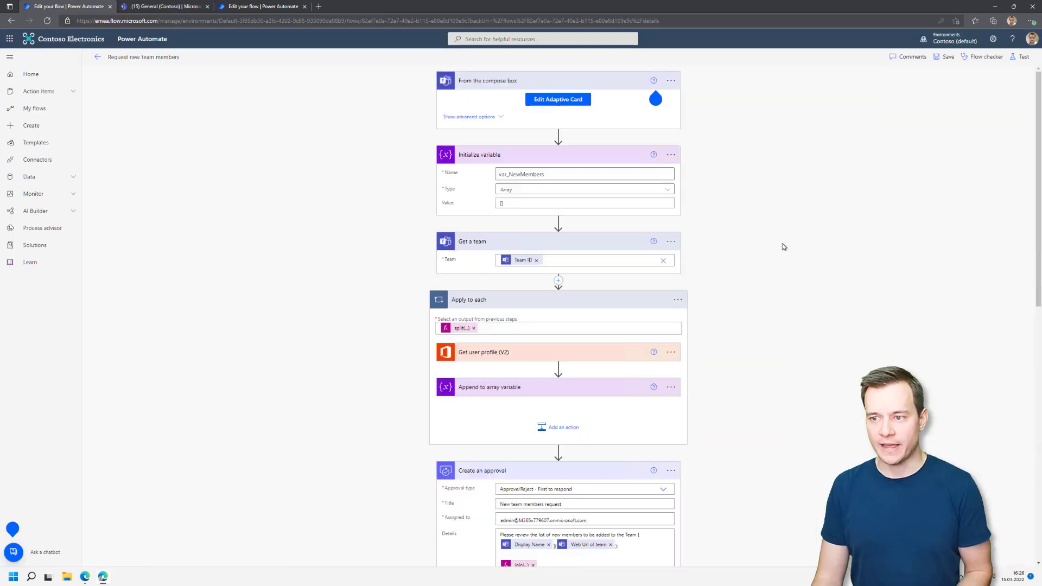